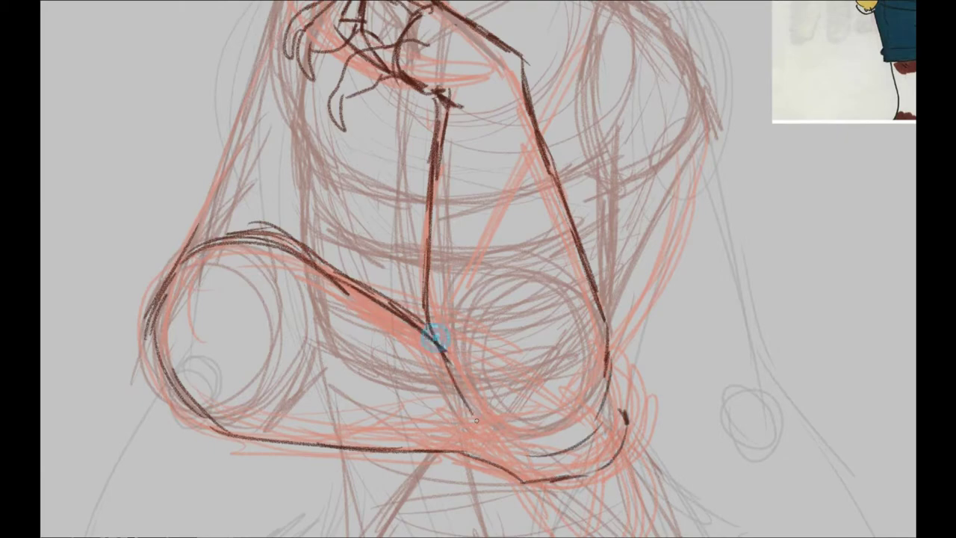
Try to sketch the wrist and back of the hand tucked under the raised arm's elbow, with short fur marks
left_click_drag(439, 351, 626, 424)
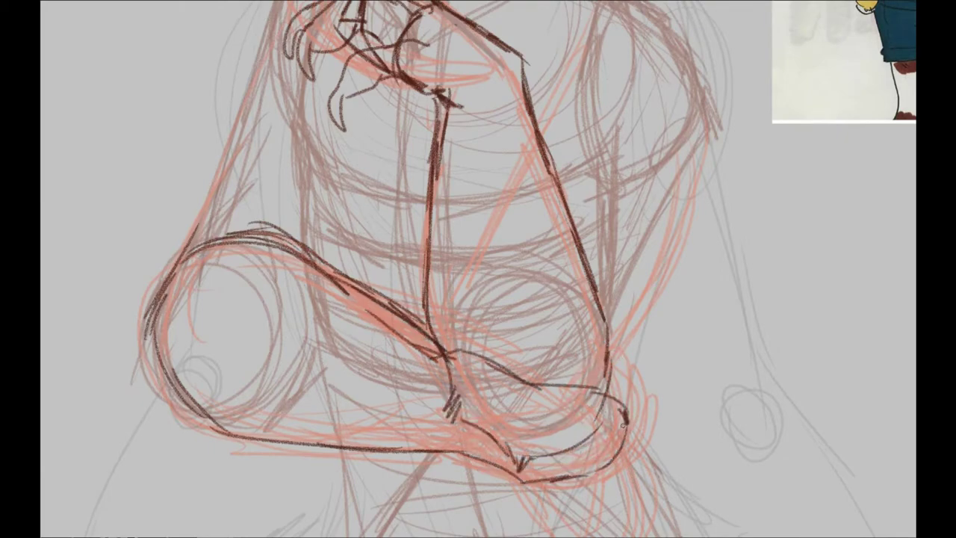
left_click_drag(523, 389, 515, 501)
key("ctrl+z")
key("Delete")
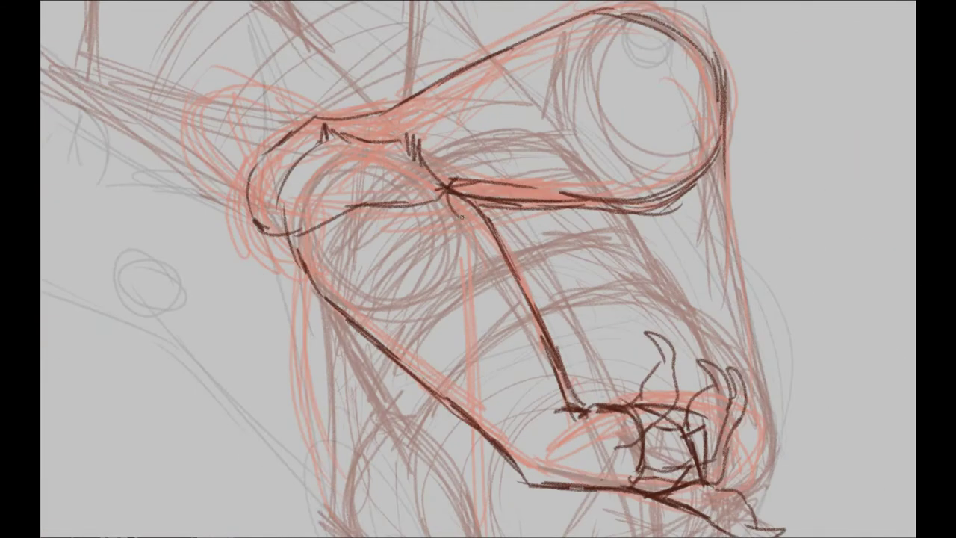
Try to sketch the thumb and fingers of the tucked hand, working with the canvas rotated
left_click_drag(452, 193, 373, 291)
left_click_drag(396, 206, 374, 265)
left_click_drag(329, 172, 232, 288)
left_click_drag(310, 131, 247, 187)
left_click_drag(272, 150, 611, 9)
key("Home")
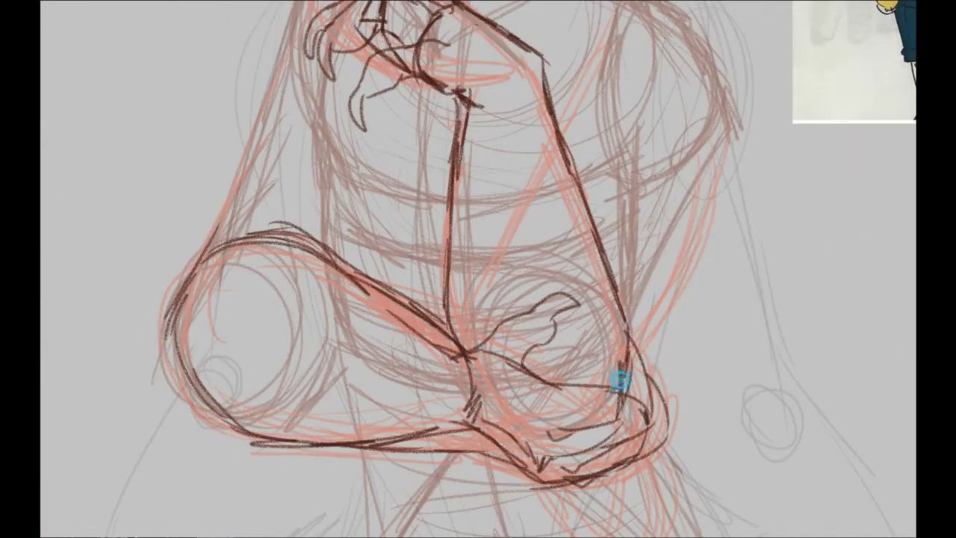
Try to extend the tucked hand's fingers around the raised elbow, and undo the latest strokes
left_click_drag(620, 381, 661, 403)
left_click_drag(623, 363, 643, 414)
left_click_drag(538, 429, 669, 455)
left_click_drag(590, 481, 691, 488)
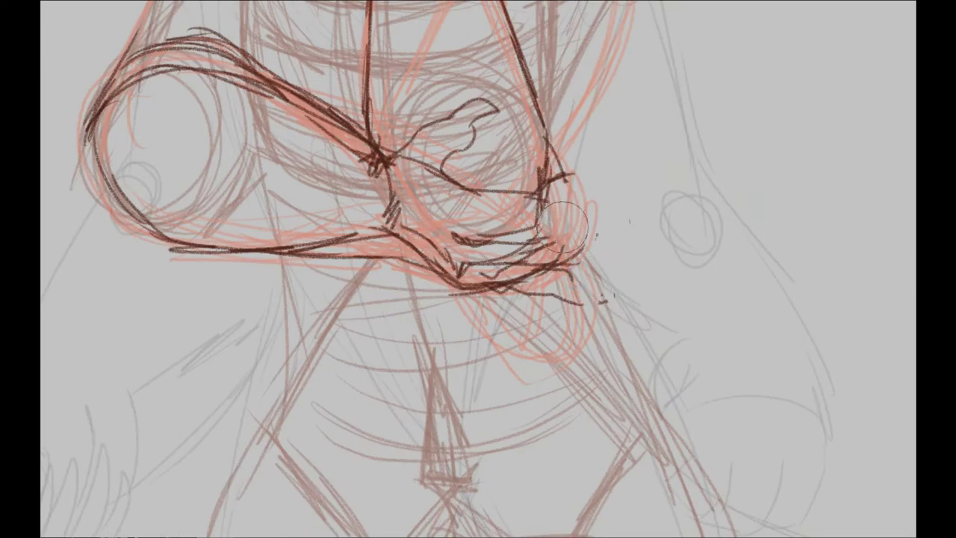
key("ctrl+z")
key("ctrl+z")
key("ctrl+z")
key("ctrl+z")
key("ctrl+z")
Redraw the horizontal forearm with fingers under the raised elbow, and outline the torso sides, far arm and furry waist
left_click_drag(298, 219, 420, 284)
left_click_drag(433, 108, 325, 351)
left_click_drag(327, 351, 343, 457)
left_click_drag(440, 457, 610, 475)
mouse_move(553, 360)
left_mouse_down()
mouse_move(381, 308)
mouse_move(537, 358)
left_mouse_up()
left_click_drag(493, 94, 448, 306)
left_click_drag(448, 161, 377, 329)
left_click_drag(475, 123, 409, 179)
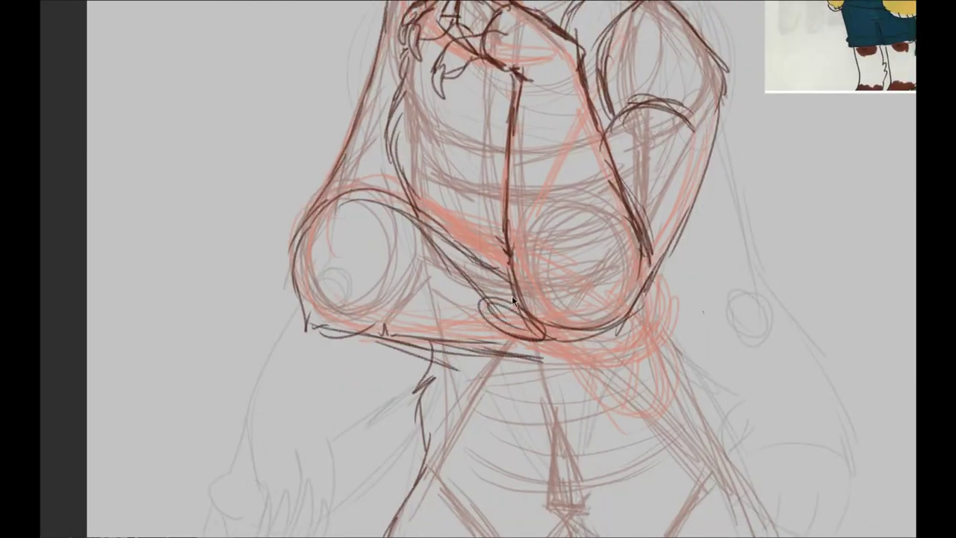
left_click_drag(513, 301, 594, 345)
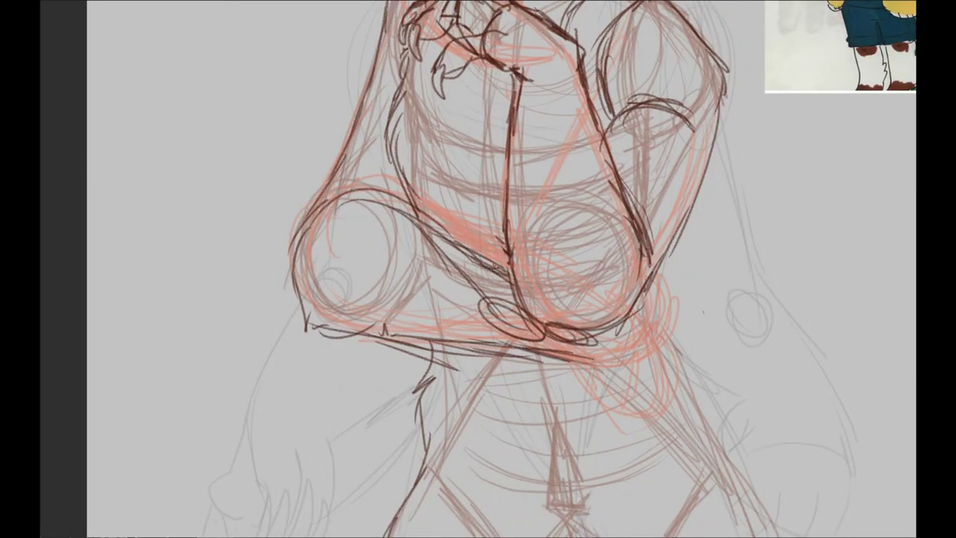
Outline the first leg down to its clawed foot, with fur at the ankle, and draw the inner leg contours
scroll(478, 269, "down", 6)
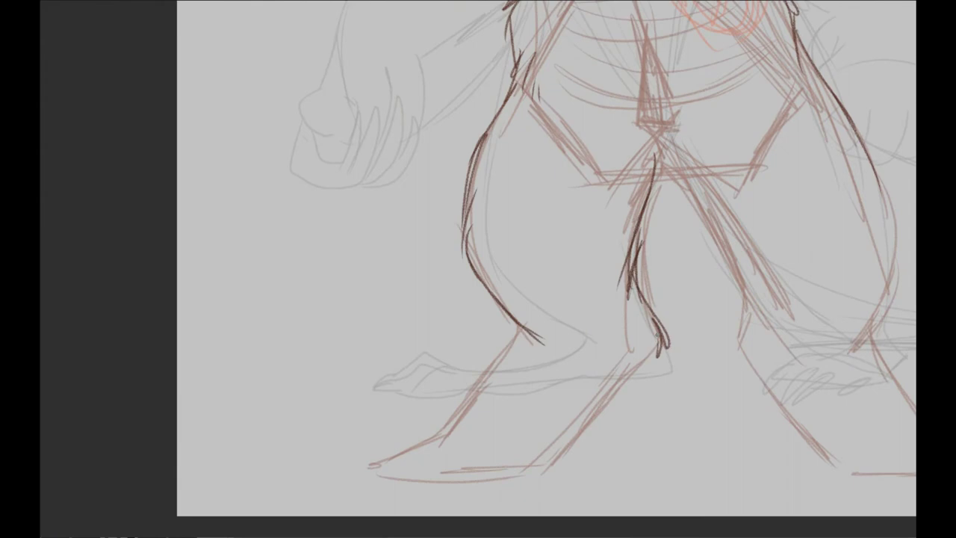
mouse_move(501, 354)
left_mouse_down()
mouse_move(367, 457)
mouse_move(420, 482)
mouse_move(418, 426)
mouse_move(650, 351)
left_mouse_up()
left_click_drag(422, 433, 557, 330)
left_click_drag(495, 105, 467, 258)
left_click_drag(378, 442, 345, 478)
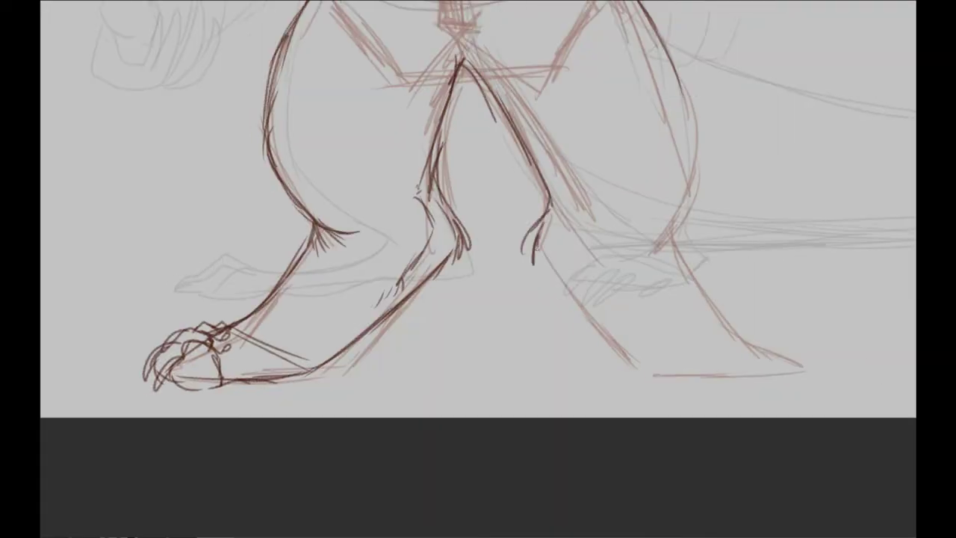
Outline the other lower leg and its clawed foot over the rough sketch, adding ankle fur and toes
mouse_move(599, 222)
left_mouse_down()
mouse_move(774, 331)
mouse_move(715, 381)
left_mouse_up()
left_click_drag(545, 262, 740, 383)
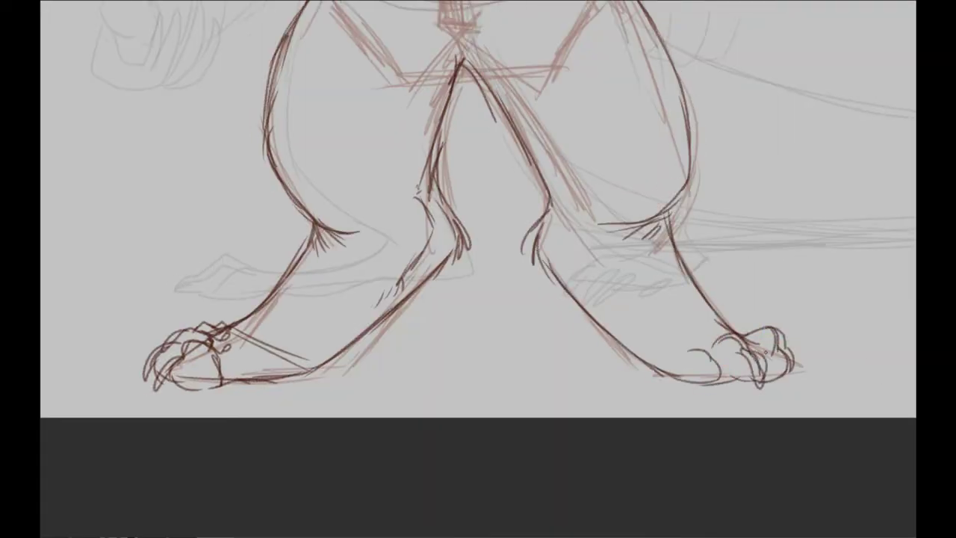
left_click_drag(747, 344, 709, 384)
Sketch an oval tail base at the hips and rough guide strokes for the tail behind the feet
scroll(478, 269, "down", 5)
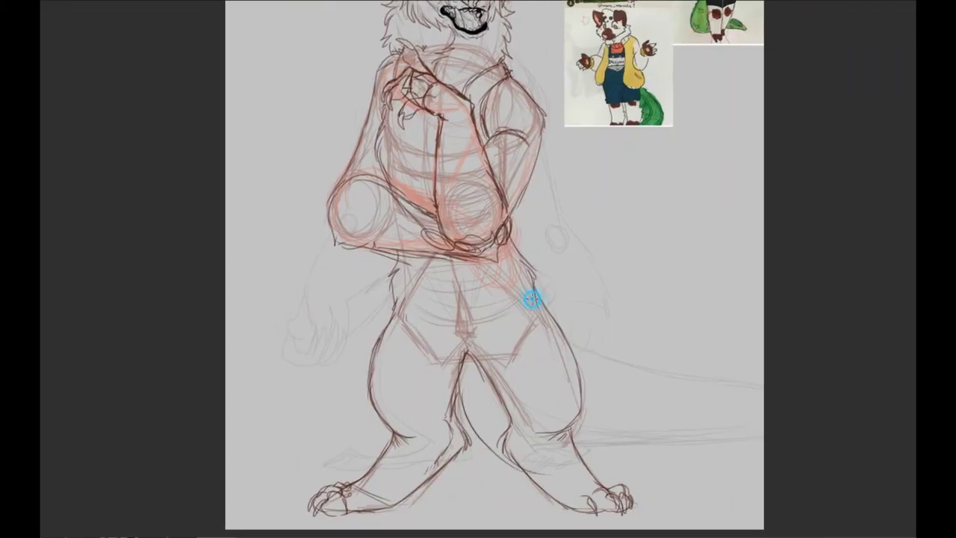
left_click_drag(532, 299, 721, 472)
left_click_drag(618, 402, 640, 354)
left_click_drag(404, 451, 642, 448)
left_click_drag(485, 246, 482, 298)
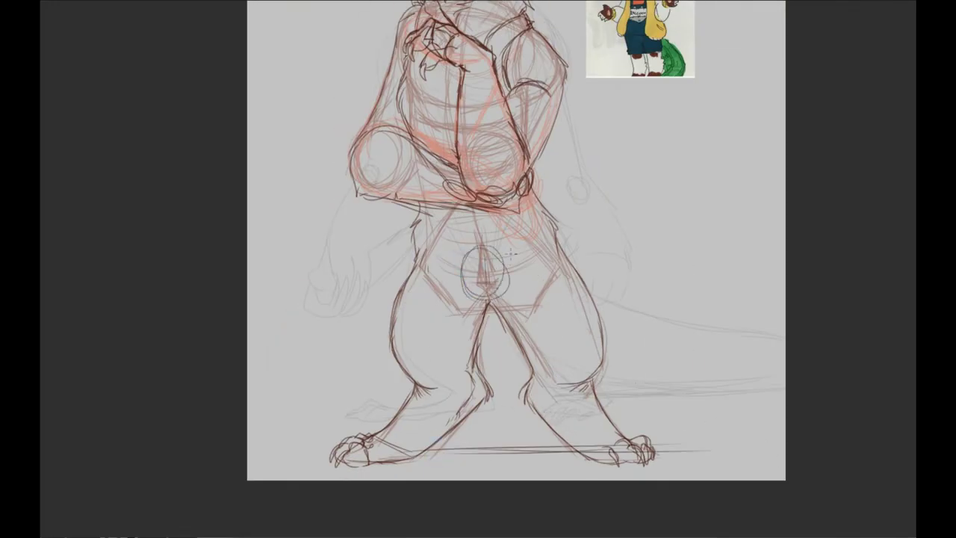
Sketch the long tail sweeping behind the legs and curling around the foot, and add loose contour curves over the thighs
left_click_drag(583, 388, 777, 440)
left_click_drag(449, 284, 478, 415)
left_click_drag(522, 444, 758, 441)
left_click_drag(635, 392, 762, 471)
left_click_drag(463, 374, 762, 441)
scroll(515, 239, "down", 2)
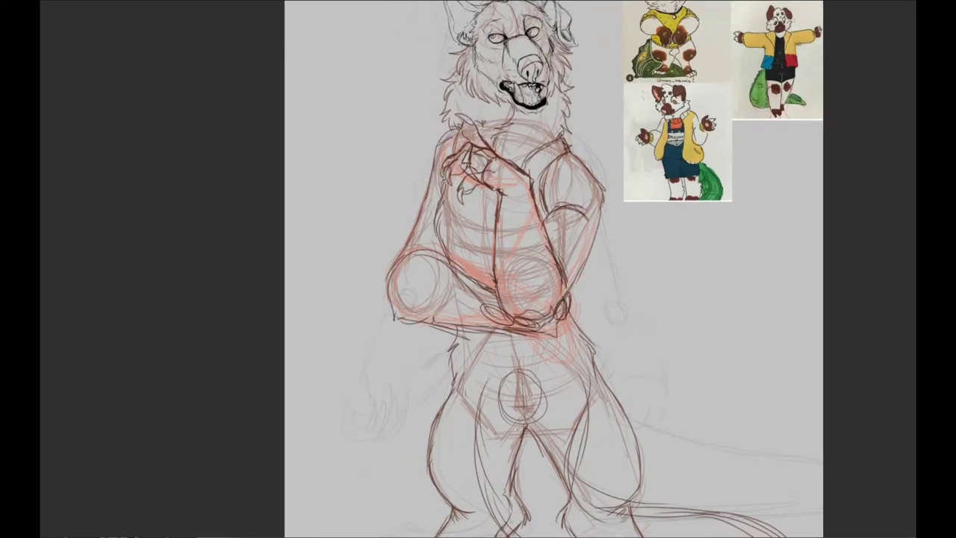
scroll(516, 239, "up", 2)
left_click_drag(433, 351, 623, 416)
scroll(623, 416, "up", 4)
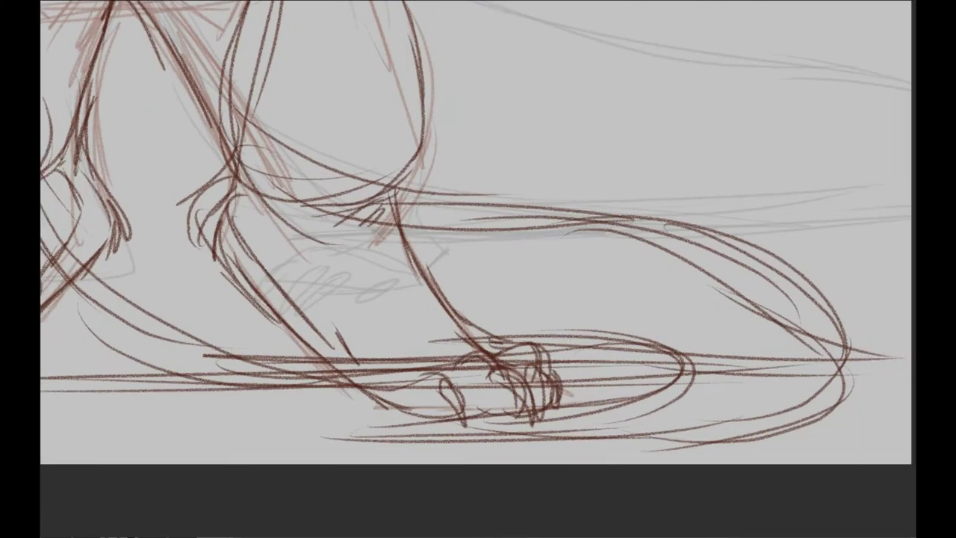
Erase the tail lines that cross the clawed foot
mouse_move(560, 374)
left_mouse_down()
mouse_move(413, 380)
mouse_move(576, 388)
left_mouse_up()
left_click_drag(523, 358, 582, 403)
scroll(576, 388, "down", 3)
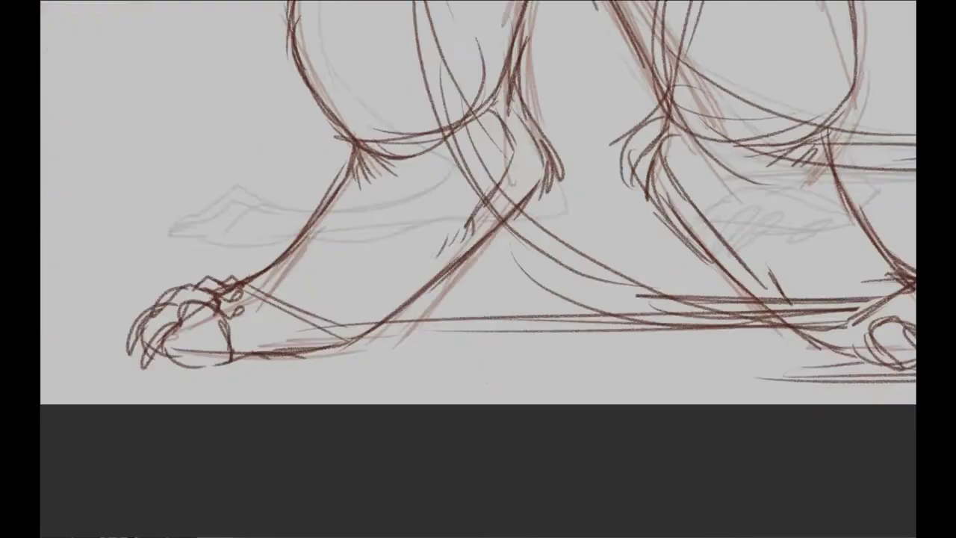
scroll(478, 224, "down", 3)
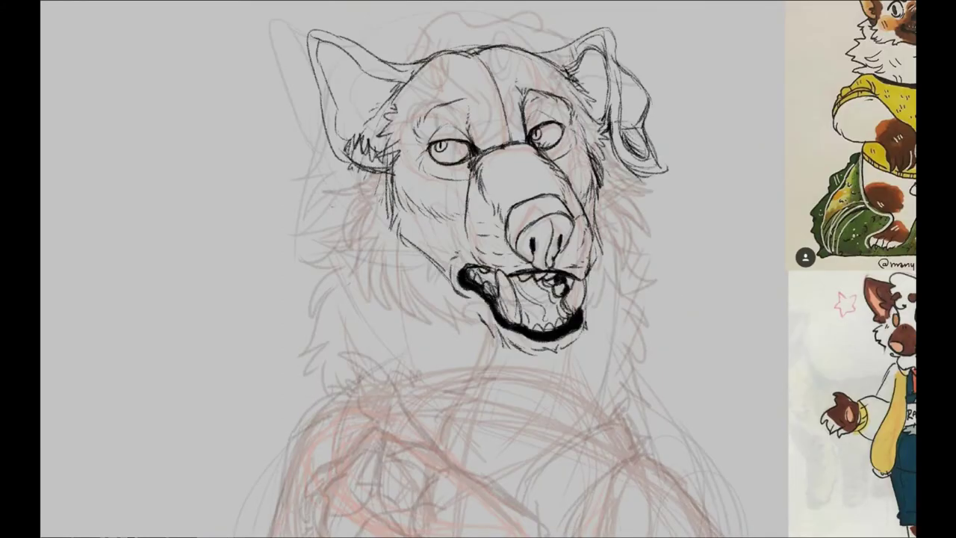
Outline the wavy tuft of hair on top of the head, between the ears and over the brow
scroll(478, 224, "up", 2)
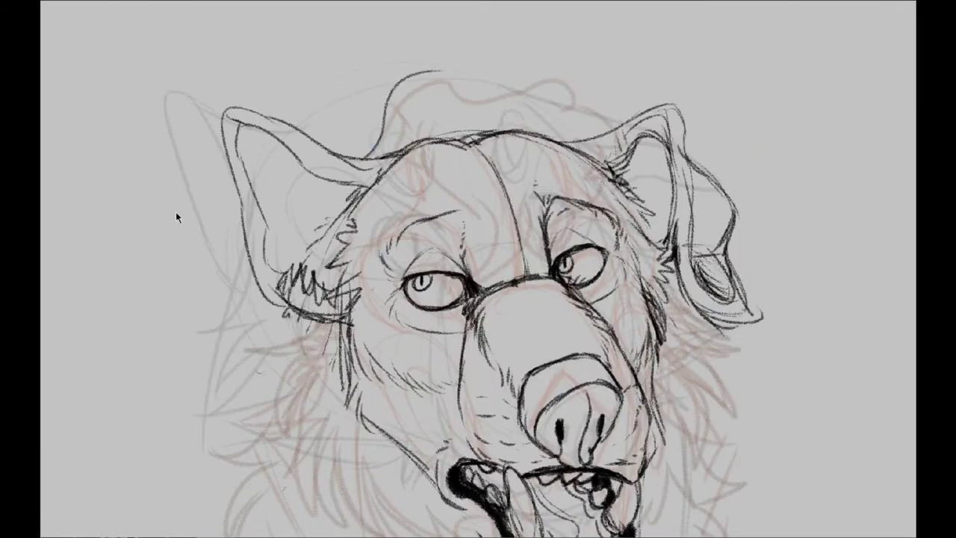
mouse_move(396, 139)
left_mouse_down()
mouse_move(465, 94)
mouse_move(623, 129)
mouse_move(497, 156)
mouse_move(351, 157)
left_mouse_up()
left_click_drag(536, 190, 603, 200)
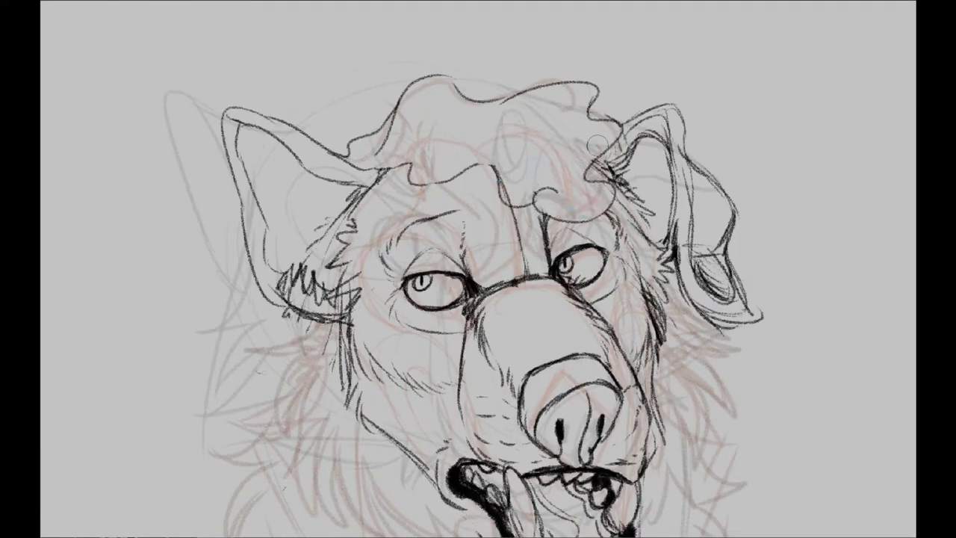
mouse_move(505, 165)
left_mouse_down()
mouse_move(526, 187)
mouse_move(591, 100)
mouse_move(337, 209)
mouse_move(313, 312)
left_mouse_up()
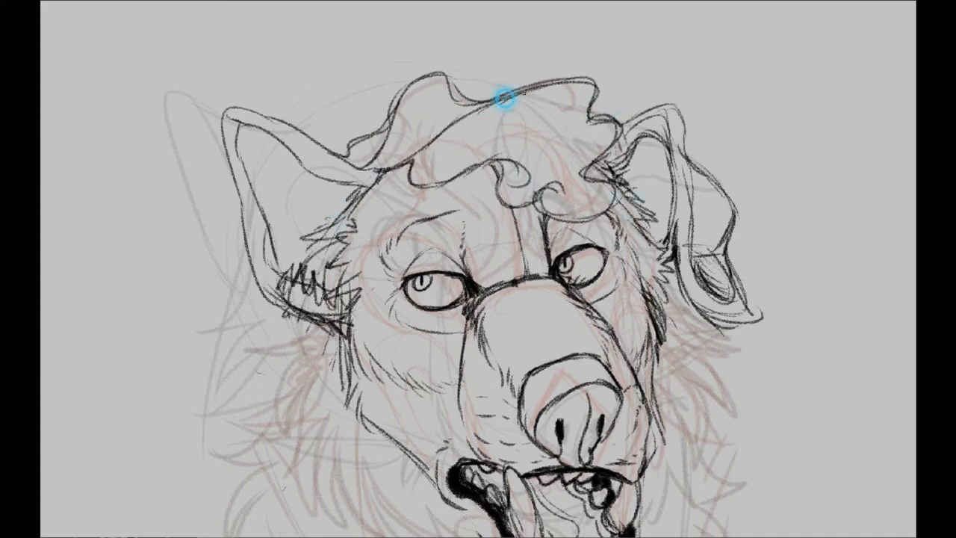
Add inner strands and curls to the hair tuft
mouse_move(448, 112)
left_mouse_down()
mouse_move(398, 161)
mouse_move(590, 105)
mouse_move(522, 186)
mouse_move(567, 216)
mouse_move(441, 131)
mouse_move(542, 190)
left_mouse_up()
left_click_drag(418, 123, 553, 176)
left_click_drag(534, 119, 583, 86)
mouse_move(478, 313)
left_mouse_down()
mouse_move(516, 271)
mouse_move(552, 102)
left_mouse_up()
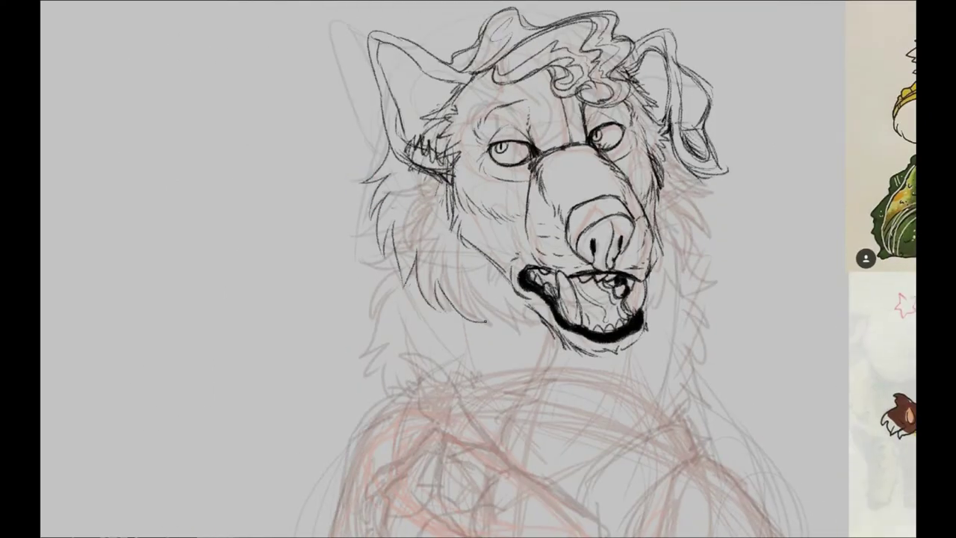
Draw layered pointed fur tufts along both cheeks and down both sides of the neck
left_click_drag(685, 192, 698, 306)
left_click_drag(676, 287, 648, 319)
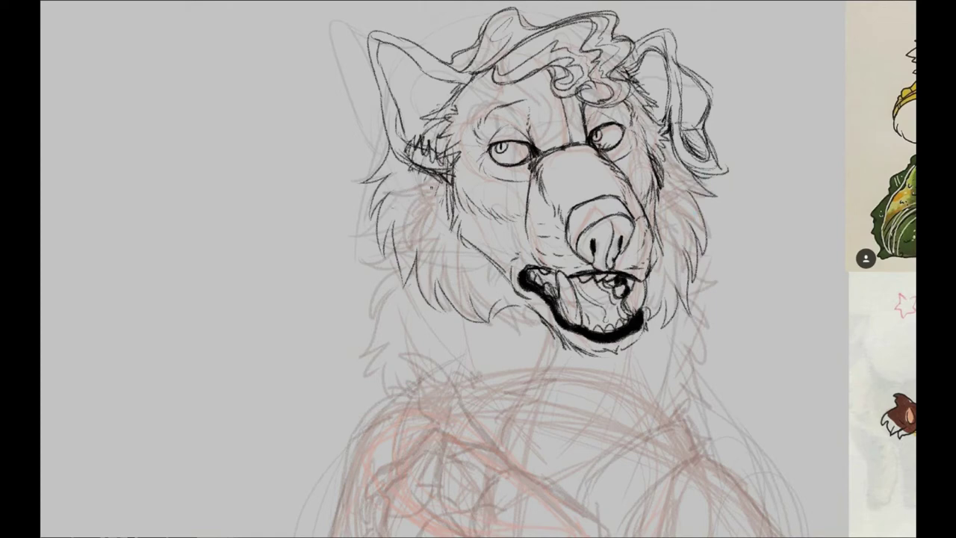
left_click_drag(388, 206, 440, 166)
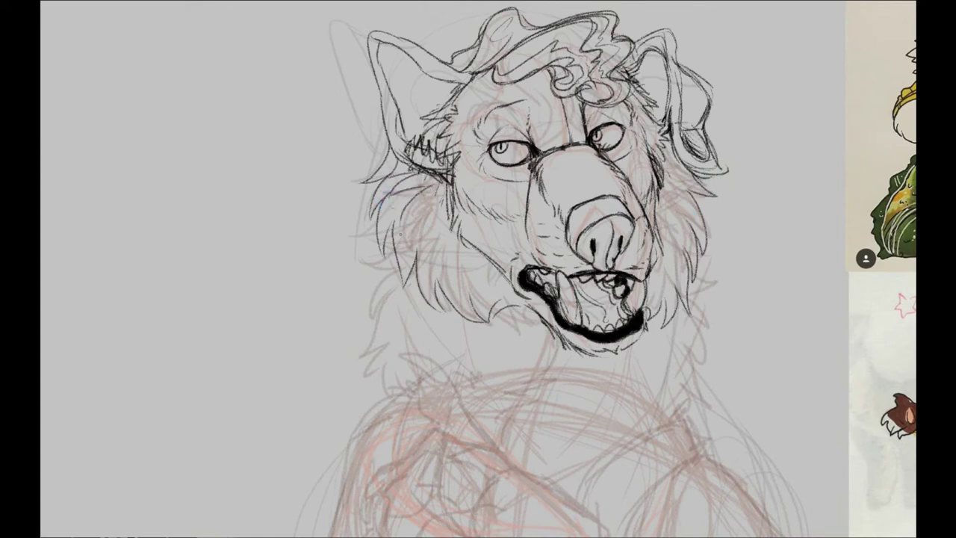
left_click_drag(446, 212, 422, 270)
left_click_drag(466, 236, 447, 292)
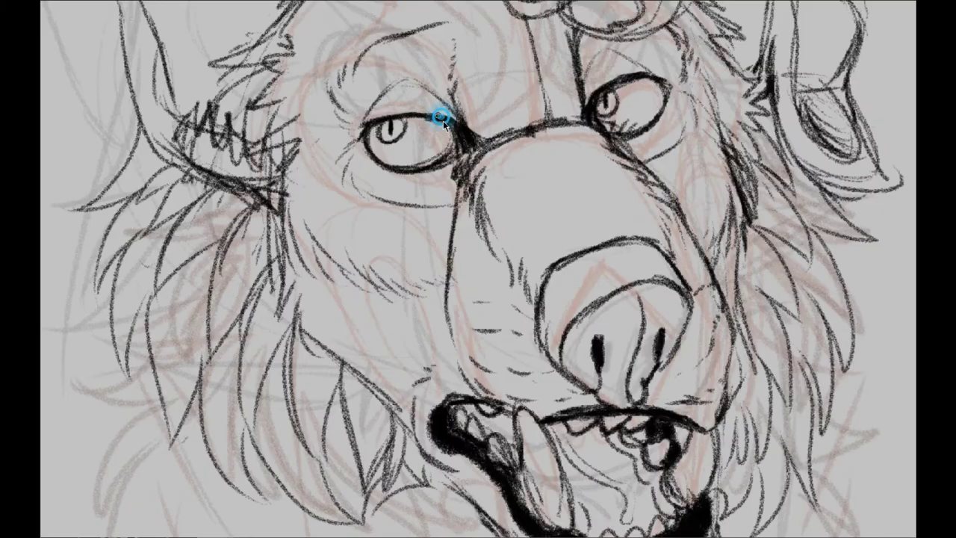
left_click_drag(525, 144, 529, 162)
left_click_drag(625, 127, 607, 153)
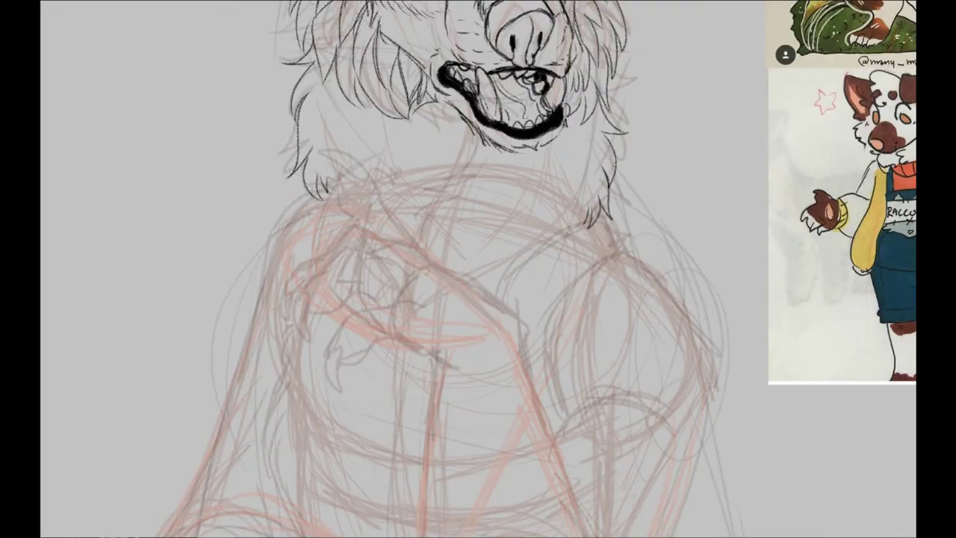
Rework the crossed arms in red, outlining the raised forearm and the horizontal forearm with its rounded elbow
left_click_drag(528, 342, 434, 284)
key("ctrl+z")
left_click_drag(521, 317, 579, 249)
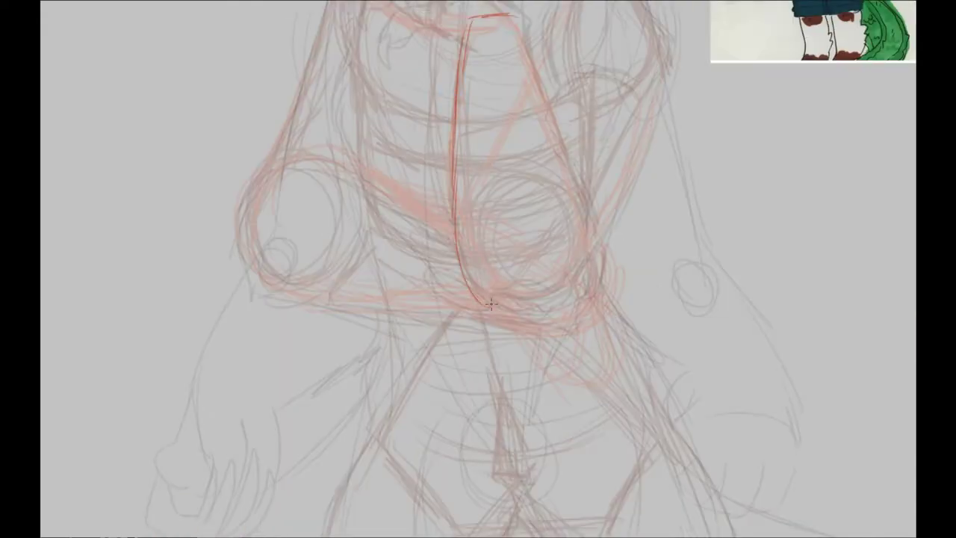
left_click_drag(523, 33, 568, 284)
left_click_drag(463, 224, 269, 171)
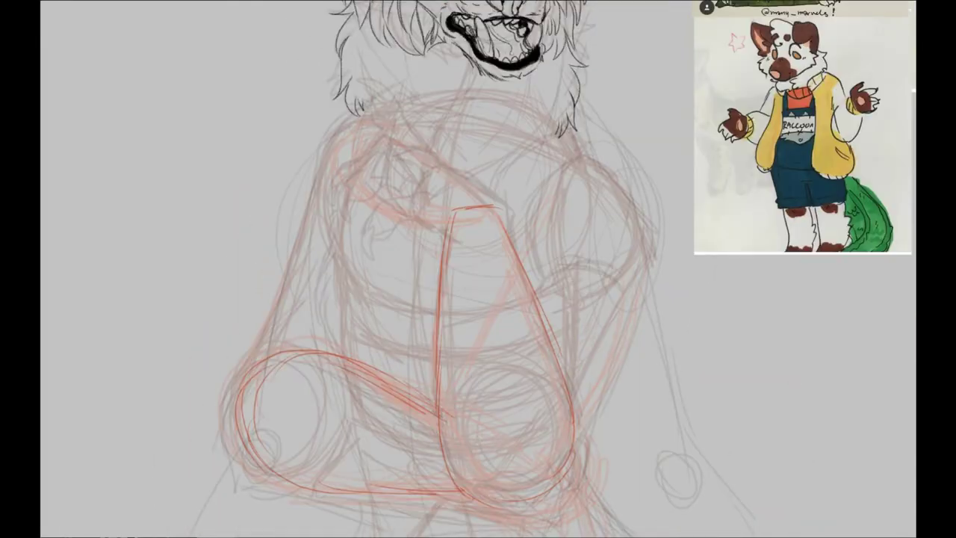
Block in the raised hand as a six-sided palm above the wrist and rough in the hand under the elbow in red
left_click_drag(505, 91, 423, 217)
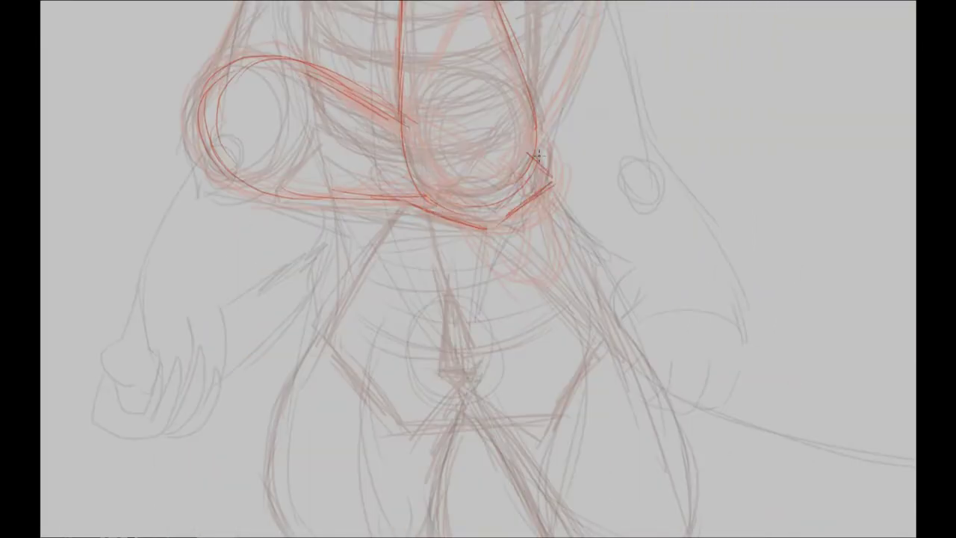
left_click_drag(396, 181, 482, 203)
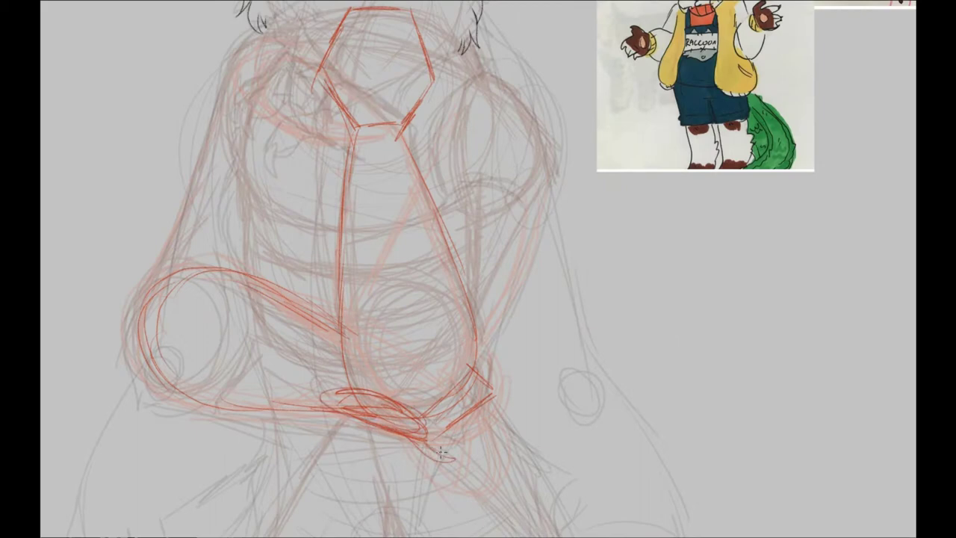
left_click_drag(448, 445, 349, 398)
left_click_drag(448, 448, 478, 377)
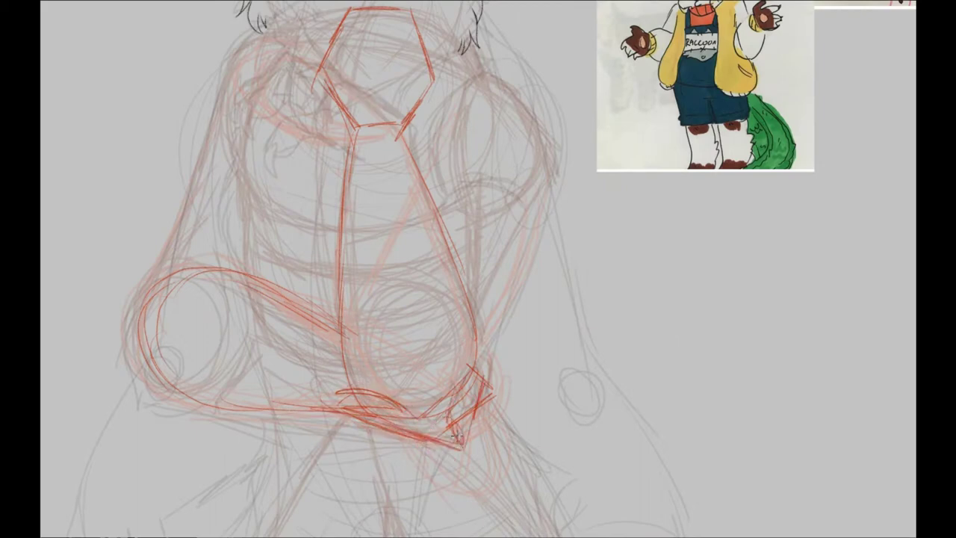
mouse_move(388, 407)
left_mouse_down()
mouse_move(494, 454)
mouse_move(463, 374)
left_mouse_up()
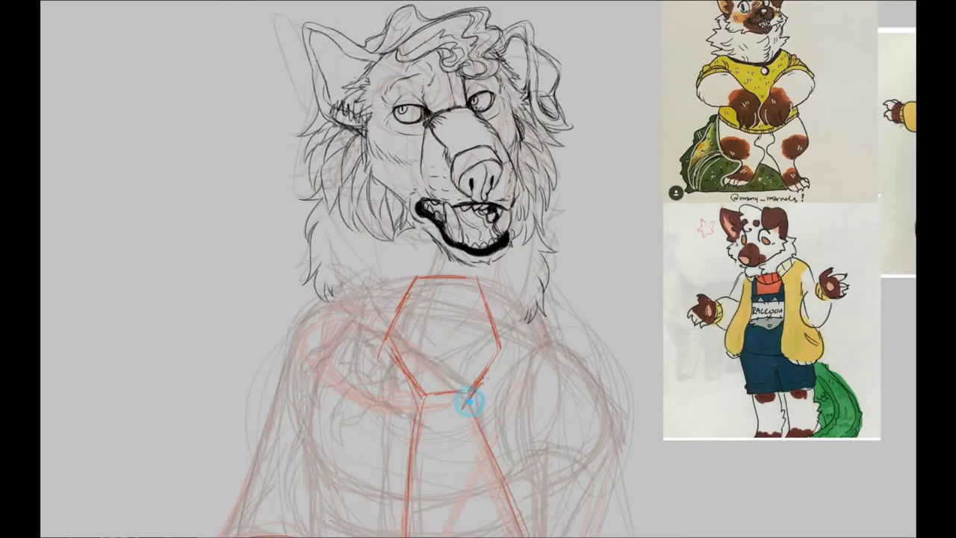
Refine the raised hand in red with finger divisions, a reshaped outer edge, a wrist band and a thumb
left_click_drag(523, 338, 555, 313)
left_click_drag(413, 281, 415, 308)
left_click_drag(397, 282, 394, 313)
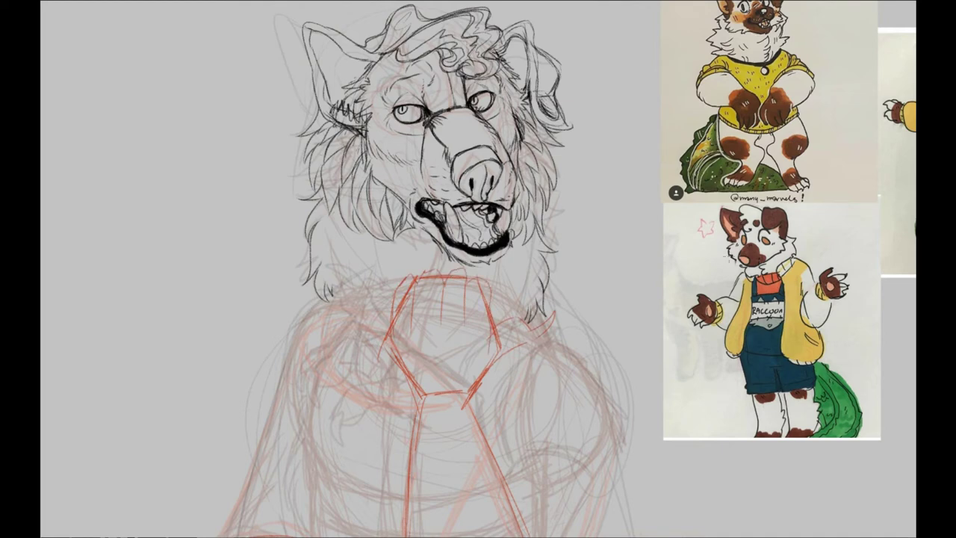
mouse_move(493, 351)
left_mouse_down()
mouse_move(540, 356)
mouse_move(528, 317)
mouse_move(490, 329)
left_mouse_up()
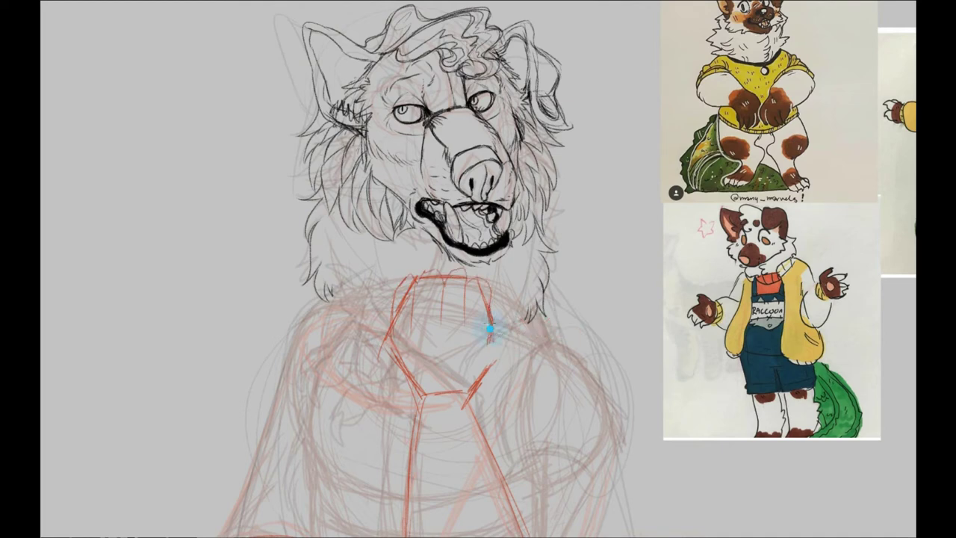
left_click_drag(568, 326, 484, 377)
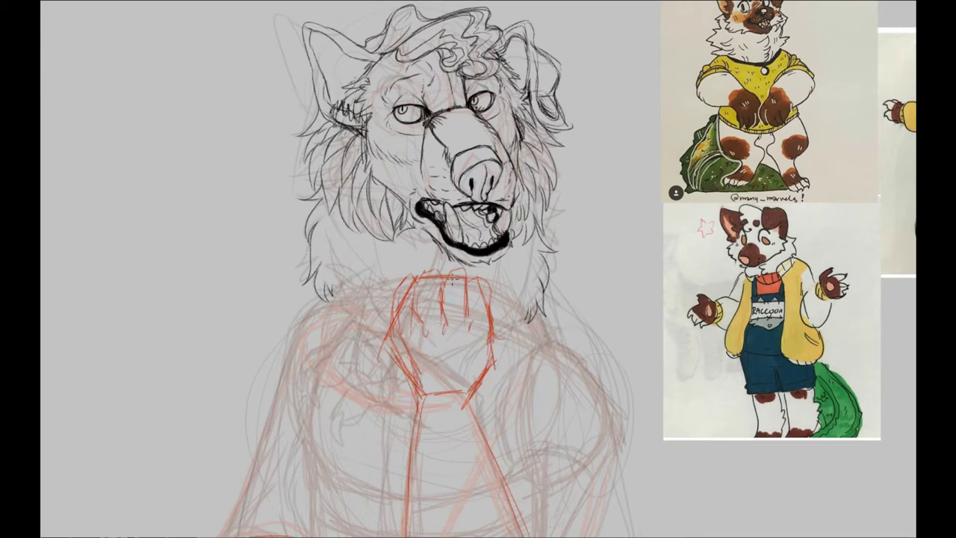
left_click_drag(430, 409, 482, 396)
left_click_drag(538, 336, 499, 345)
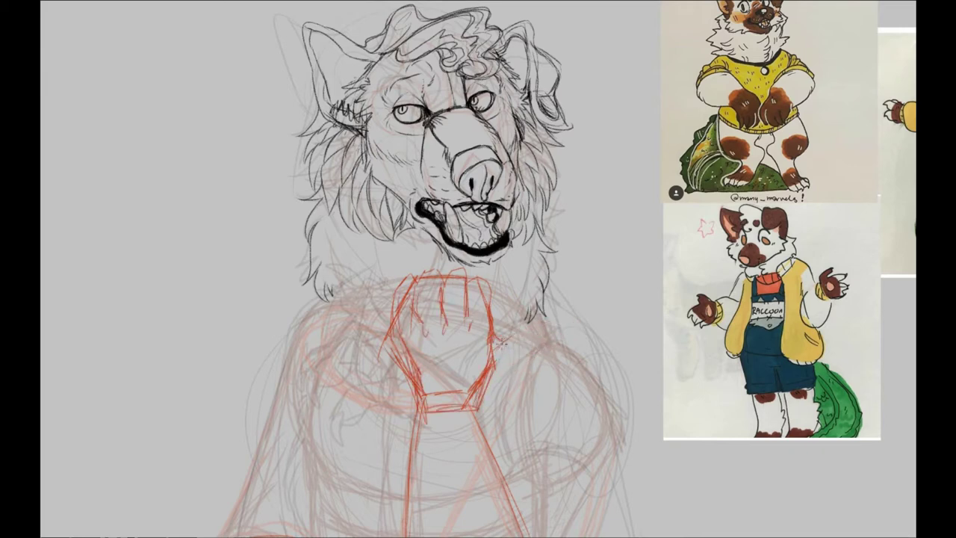
Sketch the back of the tucked hand across the raised forearm's elbow in red
scroll(539, 344, "down", 5)
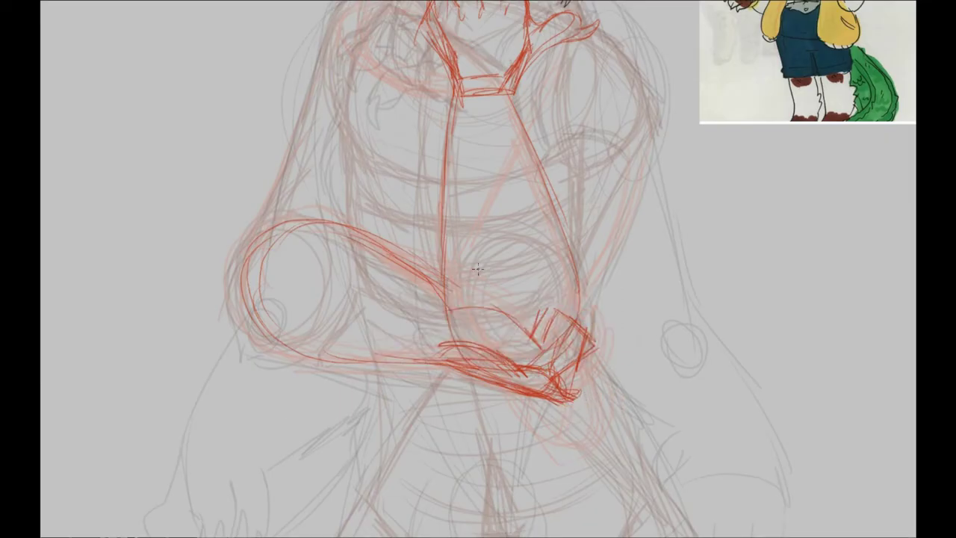
left_click_drag(428, 334, 465, 302)
scroll(635, 298, "up", 3)
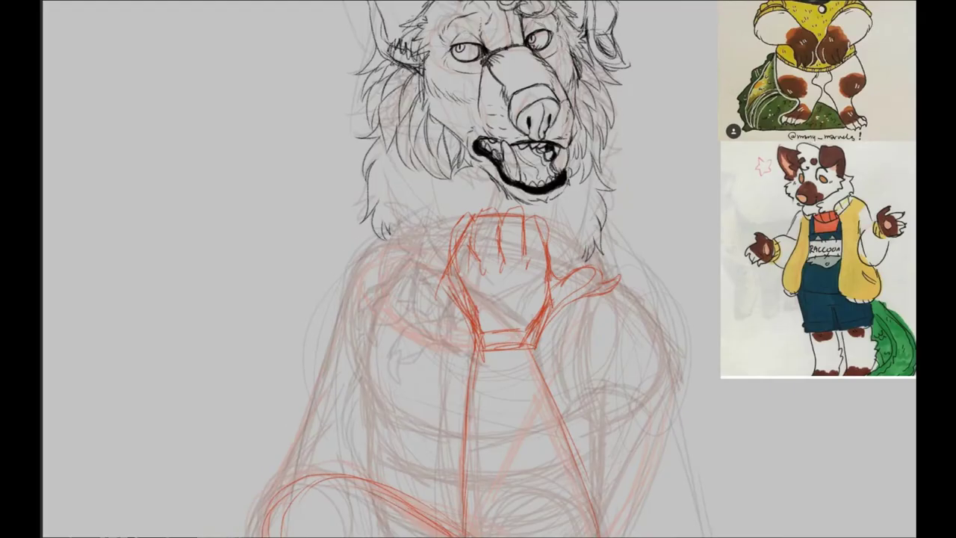
Rotate the selected red sketch of the raised forearm and hand clockwise so it leans outward from the torso
key("ctrl+t")
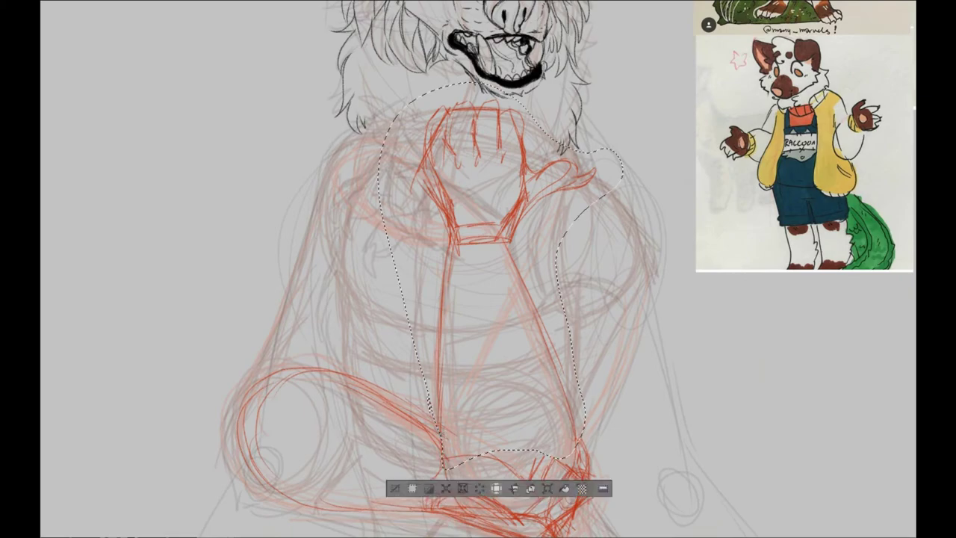
left_click_drag(172, 214, 239, 75)
key("ctrl+minus")
key("Return")
key("ctrl+plus")
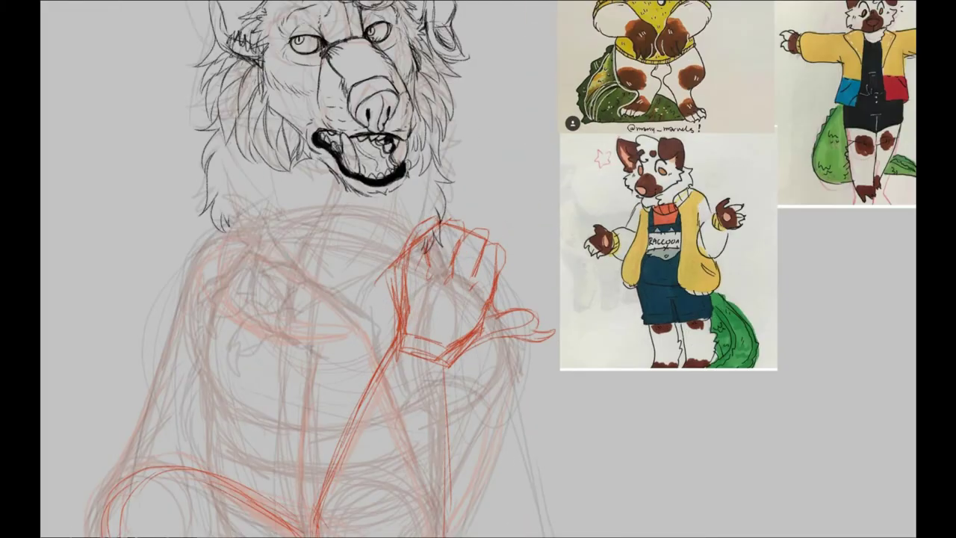
Erase the red fingers, palm edges and thumb above the wrist band of the raised hand
mouse_move(478, 224)
left_mouse_down()
mouse_move(418, 284)
mouse_move(463, 254)
mouse_move(410, 268)
left_mouse_up()
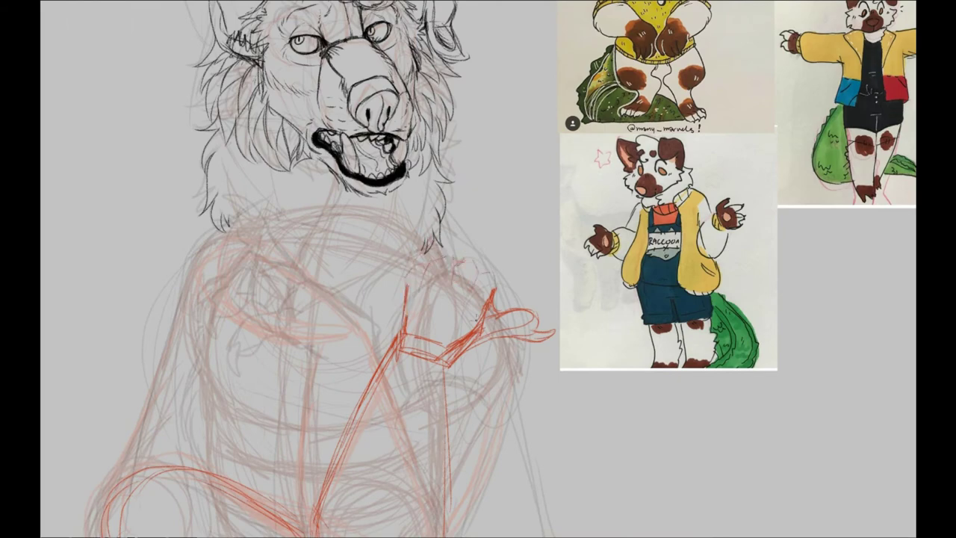
scroll(478, 269, "down", 2)
left_click_drag(419, 224, 508, 283)
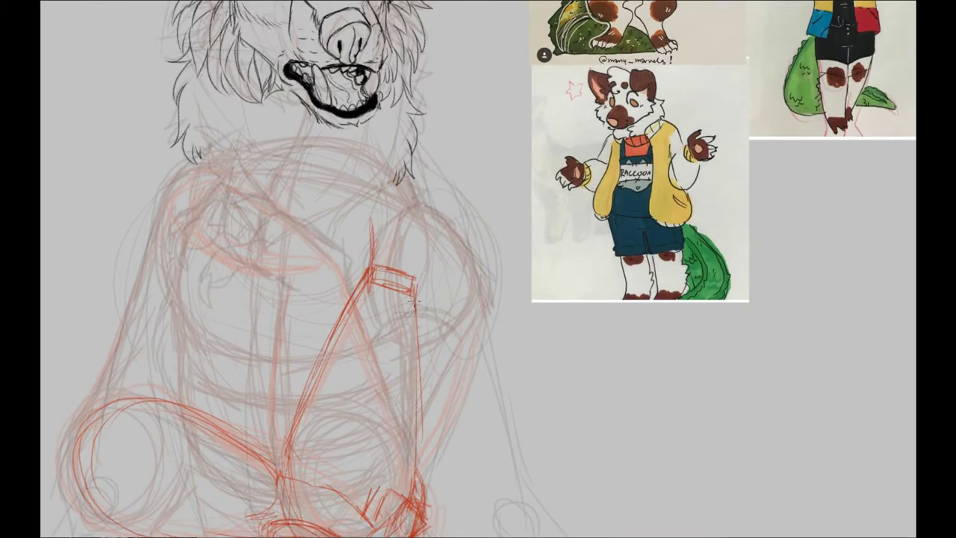
Block in the raised hand in red with oval fingers, a palm and a clawed thumb, and fade the red sketch
mouse_move(426, 271)
left_mouse_down()
mouse_move(395, 355)
mouse_move(470, 315)
left_mouse_up()
left_click_drag(496, 209, 493, 250)
left_click_drag(470, 172, 466, 221)
left_click_drag(422, 187, 428, 224)
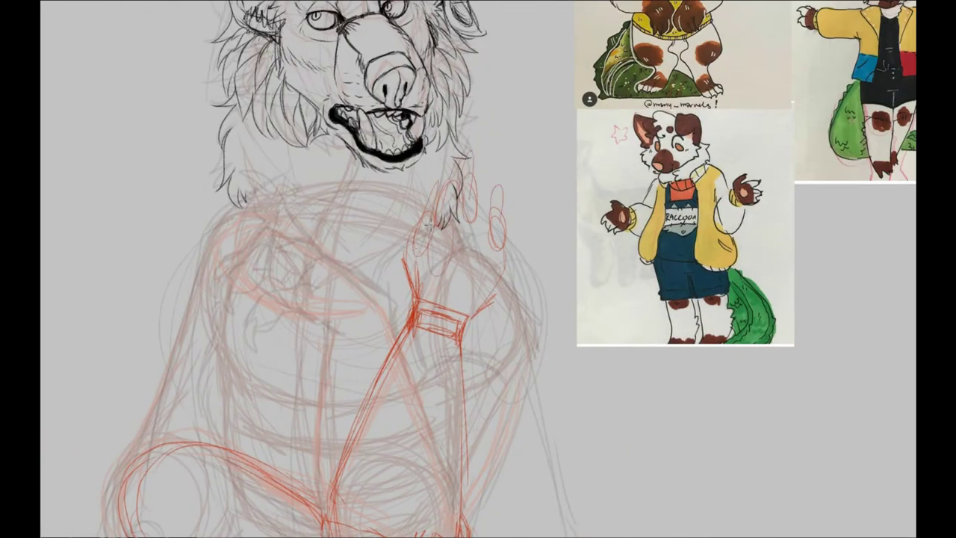
left_click_drag(569, 250, 614, 302)
left_click_drag(459, 336, 582, 335)
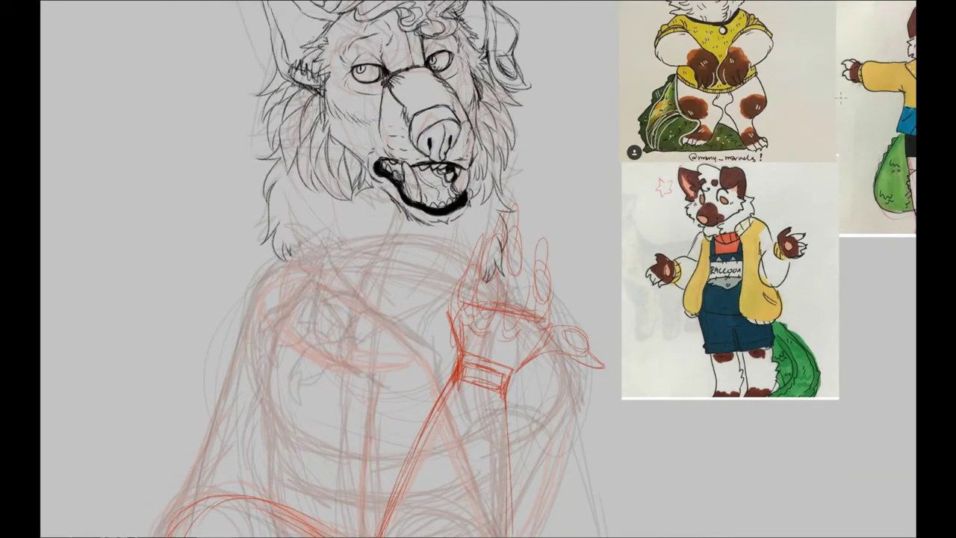
left_click_drag(841, 97, 923, 118)
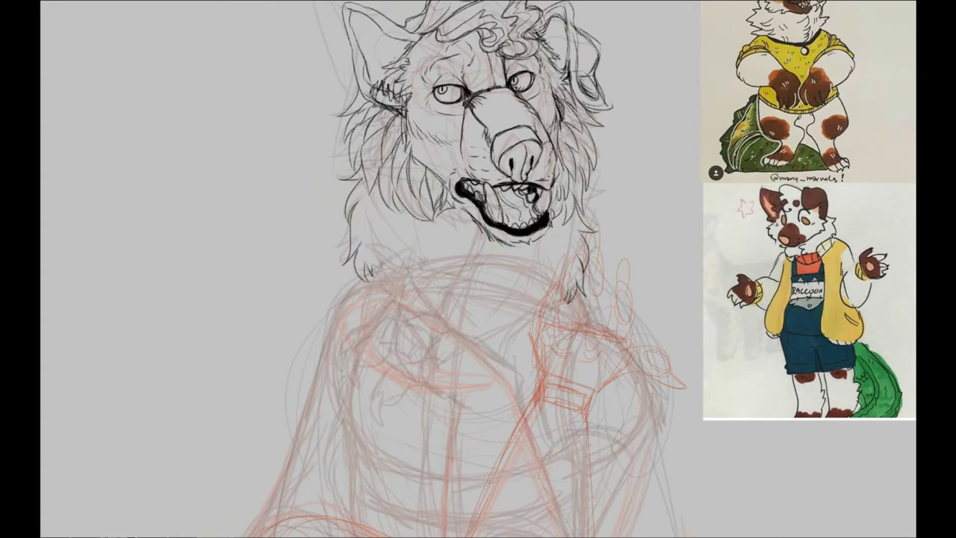
scroll(478, 268, "up", 3)
left_click_drag(374, 336, 545, 119)
left_click_drag(465, 175, 516, 153)
left_click_drag(523, 146, 561, 224)
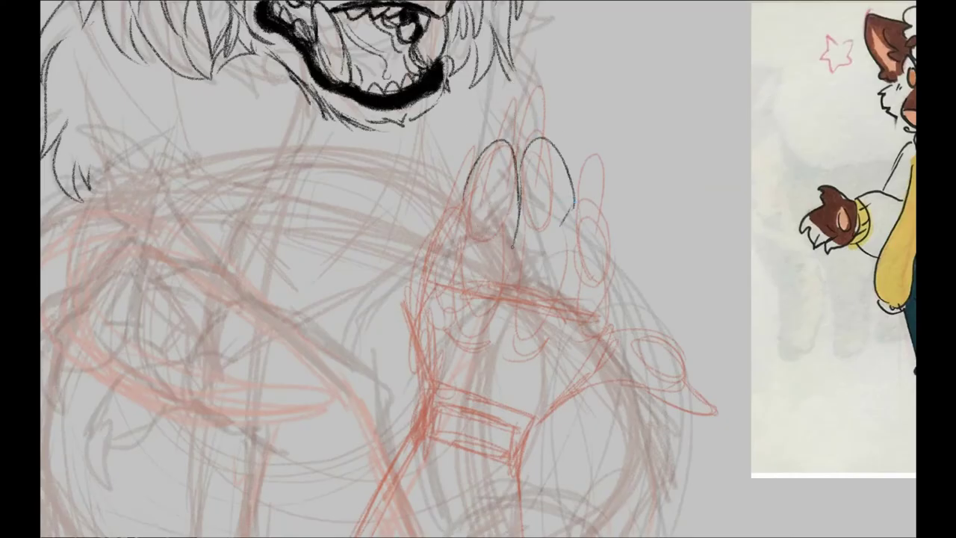
left_click_drag(468, 248, 551, 257)
left_click_drag(466, 209, 512, 280)
left_click_drag(566, 243, 512, 321)
key("ctrl+z")
key("ctrl+z")
key("ctrl+z")
left_click_drag(511, 160, 512, 309)
key("ctrl+z")
key("ctrl+z")
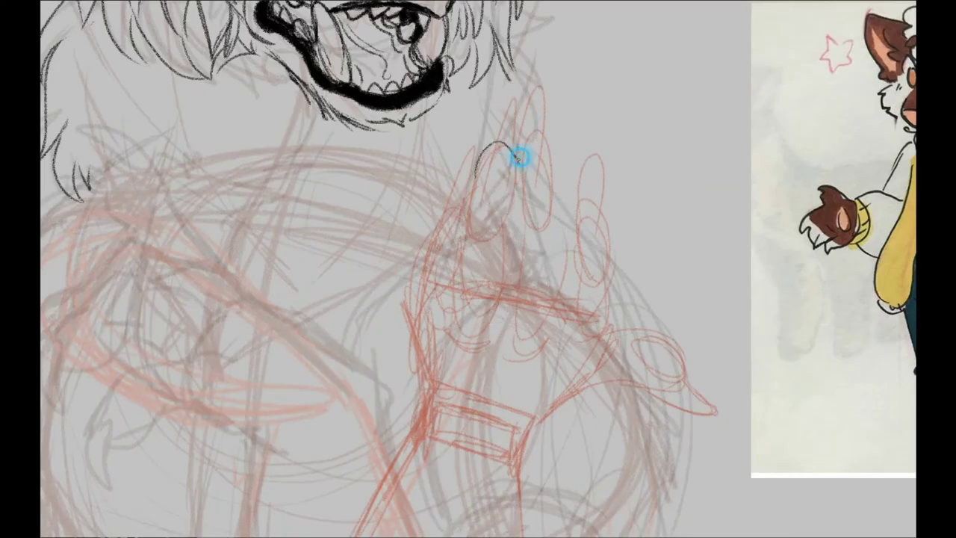
Outline the raised hand's fingers, finger bases, outer palm bulge and outstretched thumb in black over the red sketch
left_click_drag(516, 147, 522, 291)
left_click_drag(552, 153, 564, 295)
left_click_drag(478, 158, 470, 266)
left_click_drag(448, 192, 422, 325)
left_click_drag(463, 247, 490, 291)
left_click_drag(417, 297, 417, 388)
left_click_drag(551, 326, 604, 328)
left_click_drag(554, 301, 602, 329)
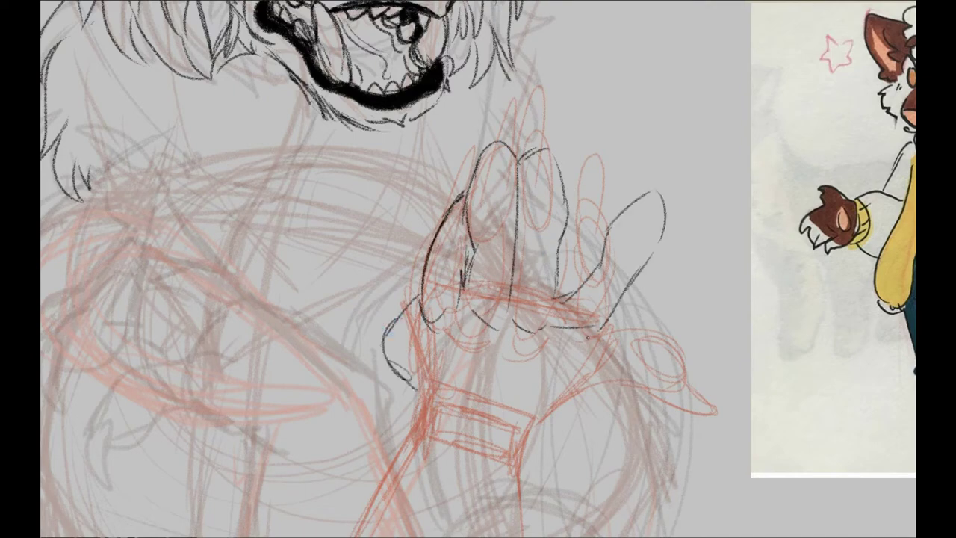
Draw the thumb's long curved claw, its contour down to the wrist and the first forearm line in black
key("ctrl+z")
left_click_drag(482, 177, 507, 101)
key("ctrl+z")
left_click_drag(648, 246, 706, 156)
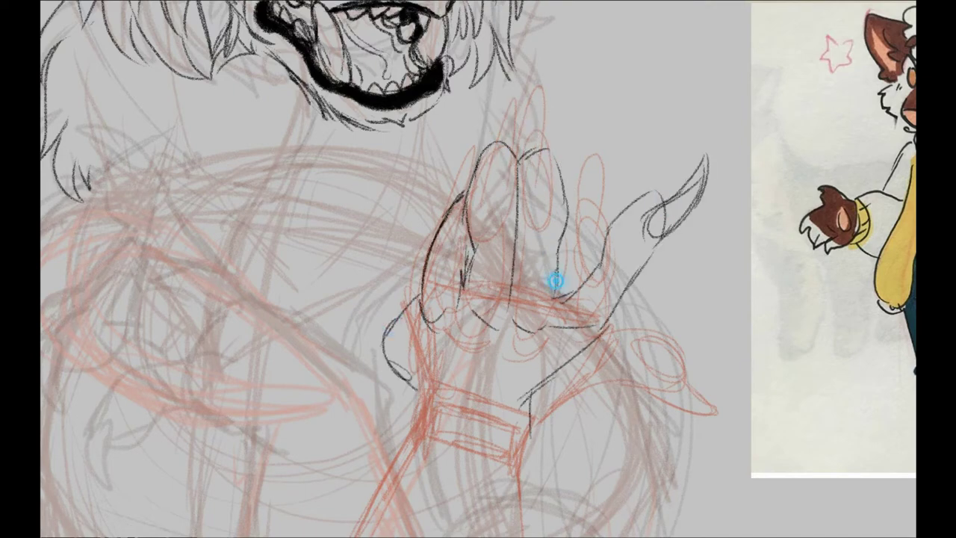
scroll(478, 298, "down", 5)
left_click_drag(521, 256, 509, 396)
scroll(478, 298, "up", 4)
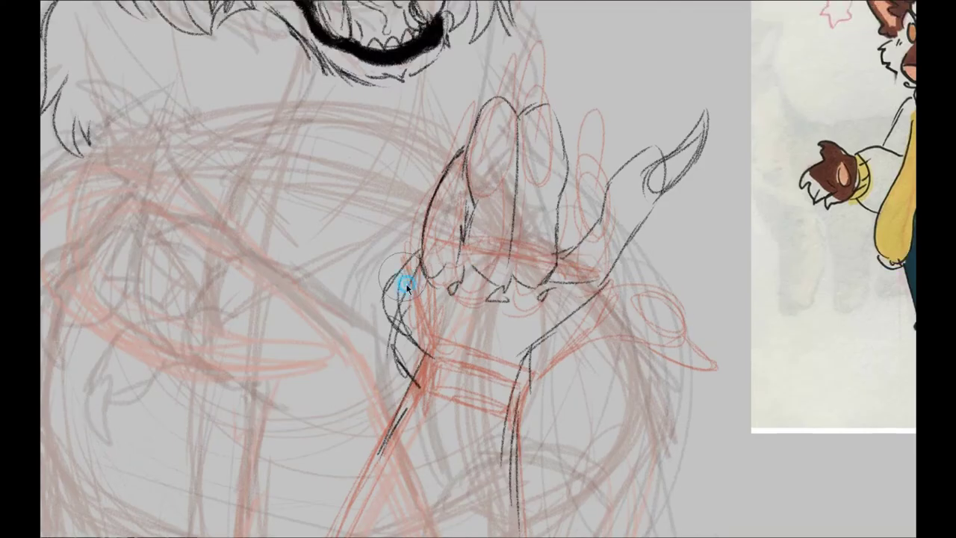
Line the palm's outer edge, the wrist and the top of the raised forearm in black
left_click_drag(419, 380, 379, 451)
left_click_drag(418, 261, 392, 381)
left_click_drag(549, 328, 512, 419)
left_click_drag(522, 369, 612, 313)
key("ctrl+z")
left_click_drag(426, 280, 366, 501)
key("ctrl+0")
key("ctrl+alt+0")
Add solid black pointed claws to the thumb and fingers of the raised hand
left_click_drag(668, 174, 706, 104)
key("ctrl+z")
left_click_drag(497, 120, 516, 59)
key("ctrl+z")
left_click_drag(549, 127, 527, 67)
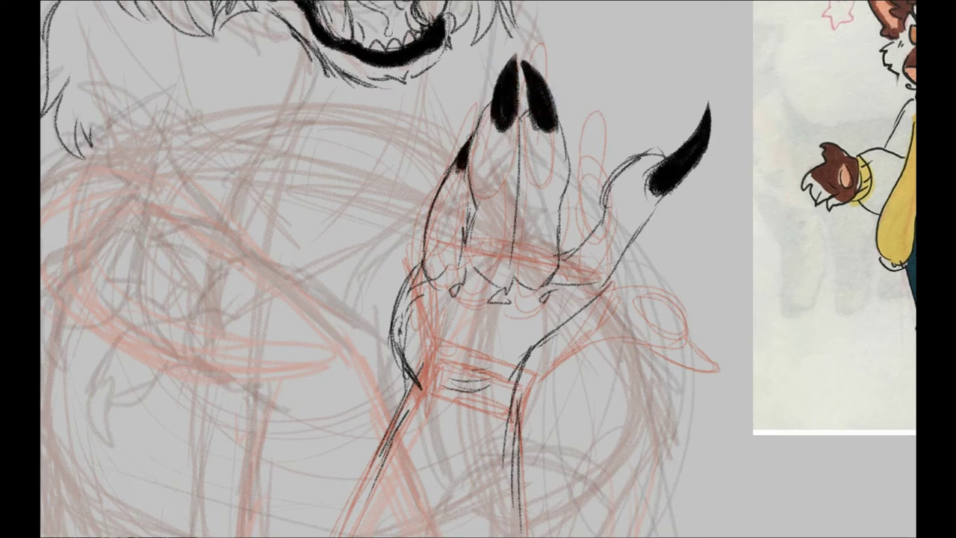
left_click_drag(457, 175, 472, 131)
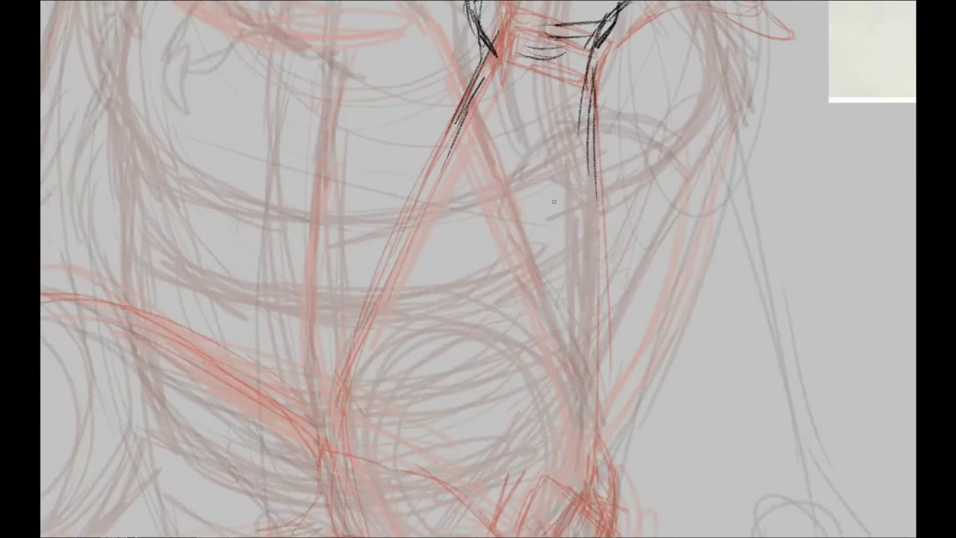
Draw the raised forearm's inner edge in black with small fur breaks, down toward the tucked hand
left_click_drag(427, 351, 565, 96)
mouse_move(403, 242)
left_mouse_down()
mouse_move(480, 228)
mouse_move(553, 285)
left_mouse_up()
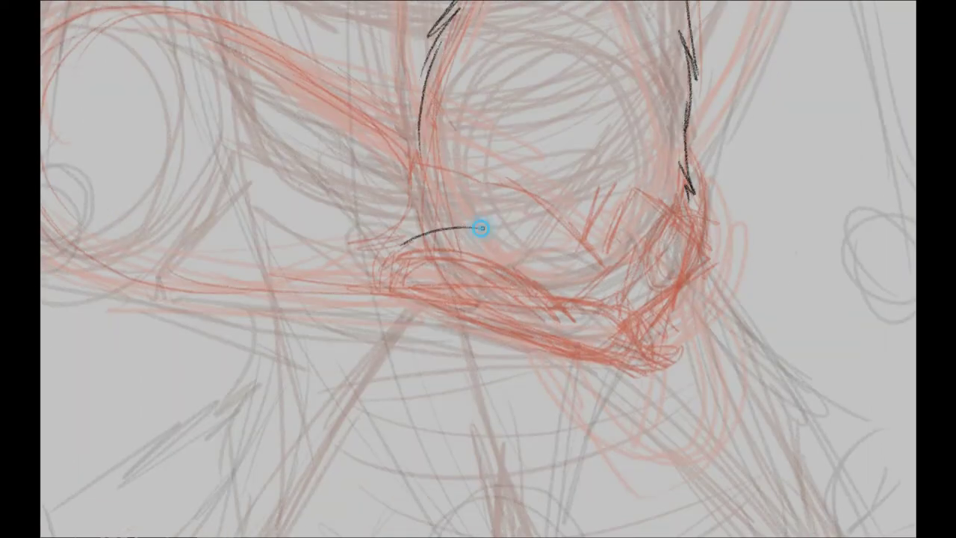
mouse_move(556, 282)
left_mouse_down()
mouse_move(647, 331)
mouse_move(384, 299)
left_mouse_up()
key("ctrl+z")
key("ctrl+z")
key("ctrl+z")
key("ctrl+z")
Outline the horizontal forearm's underside and the tucked hand in black, with a wrist tuft, a rounded finger and a lower claw
mouse_move(117, 269)
left_mouse_down()
mouse_move(348, 283)
mouse_move(377, 295)
left_mouse_up()
left_click_drag(377, 295, 619, 363)
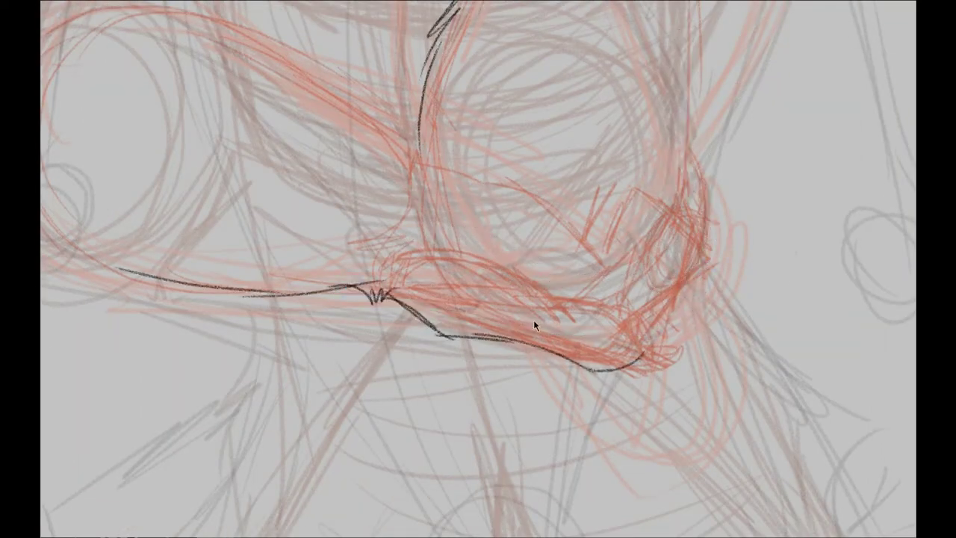
key("ctrl+z")
left_click_drag(465, 321, 650, 347)
left_click_drag(381, 265, 650, 344)
left_click_drag(407, 246, 620, 293)
left_click_drag(568, 335, 640, 367)
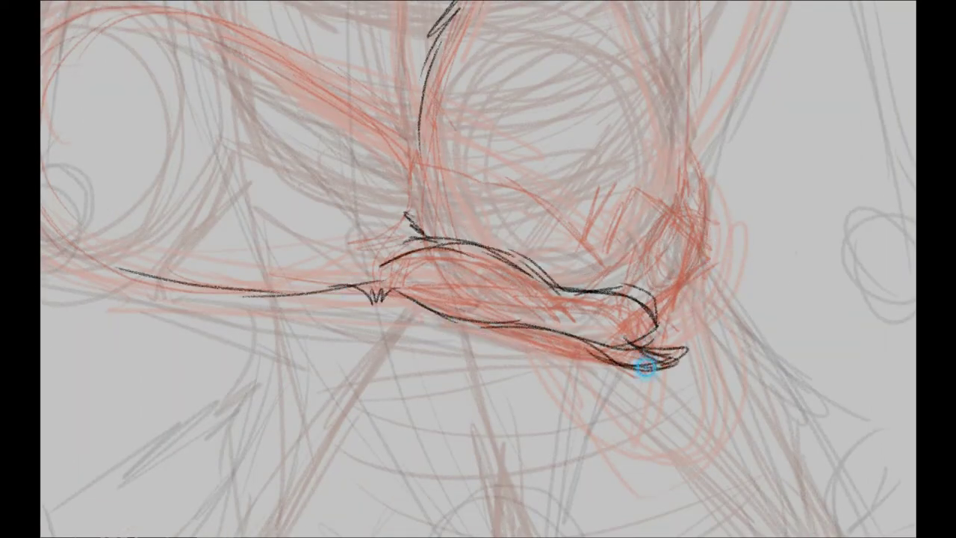
left_click_drag(602, 298, 642, 374)
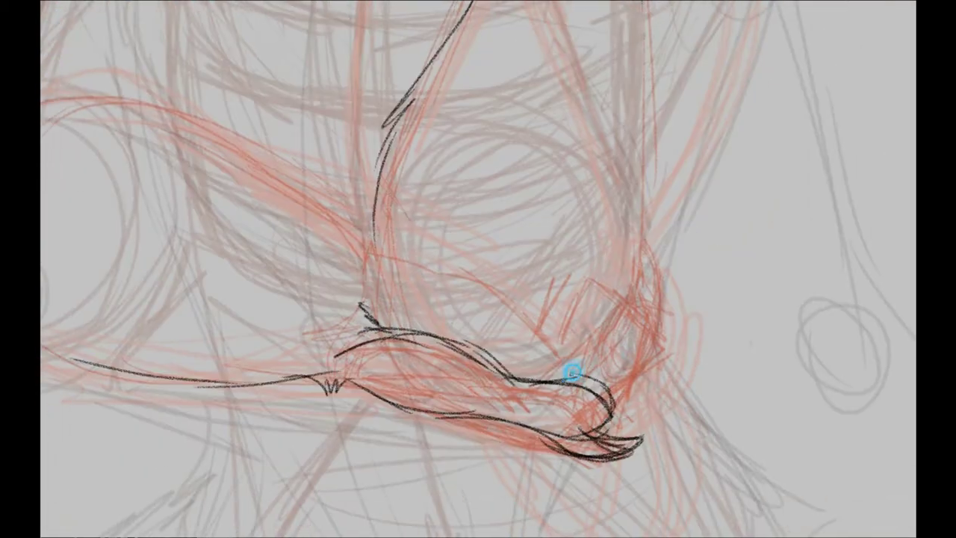
Extend the raised forearm's inner edge to the tucked hand and draw that hand's fingers curling around the elbow in black
left_click_drag(384, 171, 344, 285)
key("ctrl+z")
left_click_drag(377, 206, 366, 283)
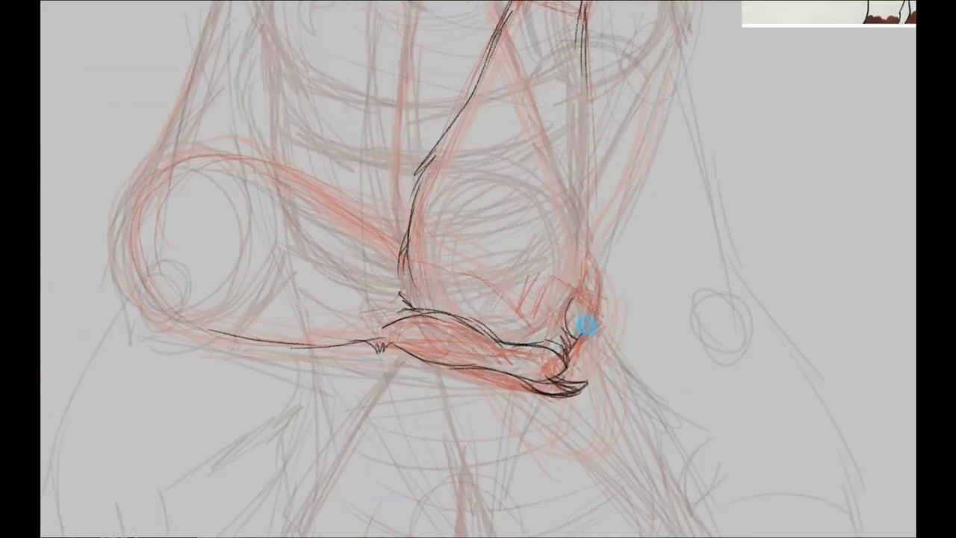
mouse_move(580, 324)
left_mouse_down()
mouse_move(602, 303)
mouse_move(594, 233)
left_mouse_up()
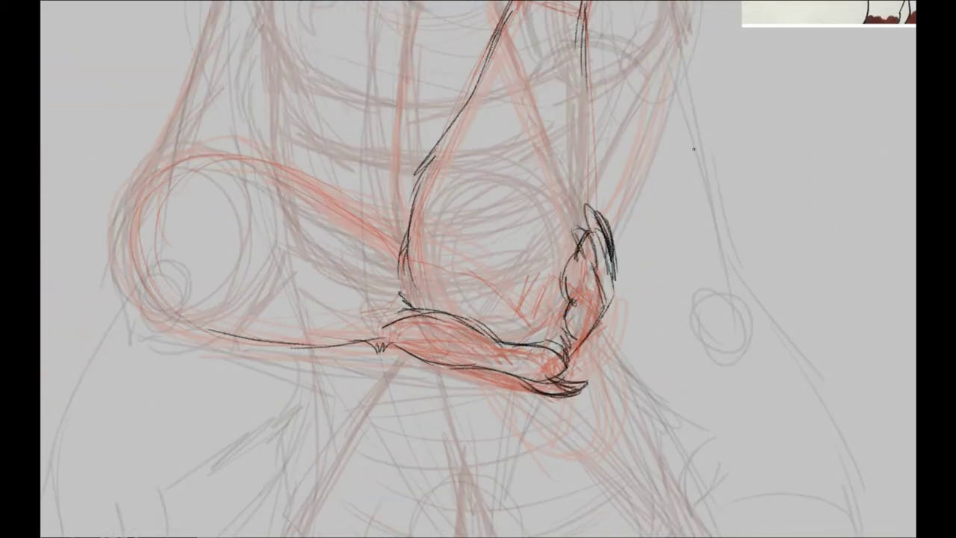
left_click_drag(693, 149, 714, 167)
key("ctrl+z")
left_click_drag(612, 329, 496, 317)
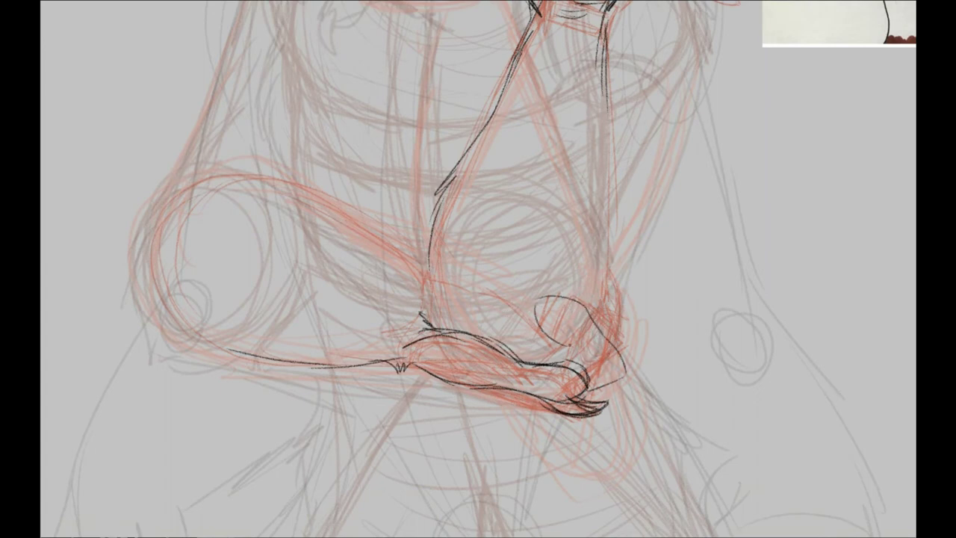
left_click_drag(624, 343, 612, 274)
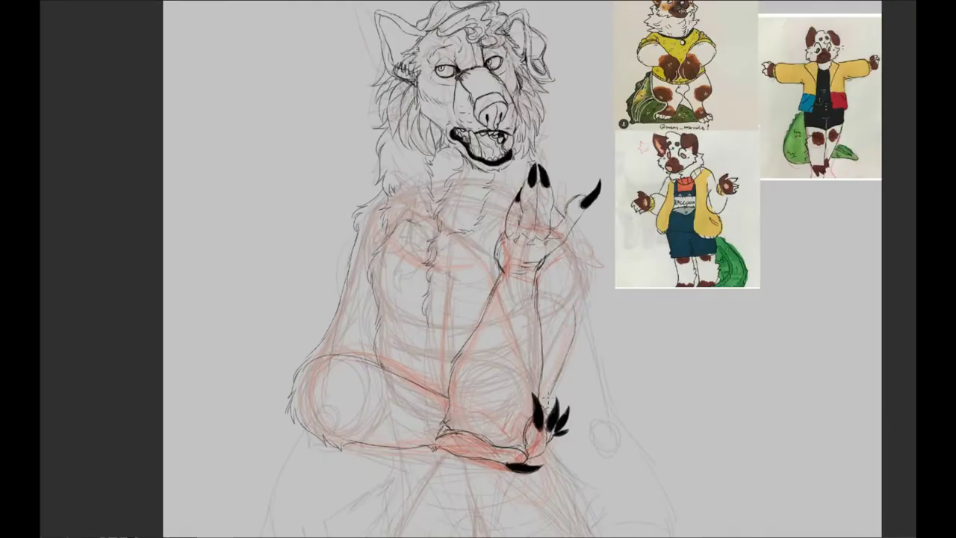
Outline the lower leg, heel and overlapping toes of the foot on the character's crossed-elbow side in black
scroll(573, 234, "down", 10)
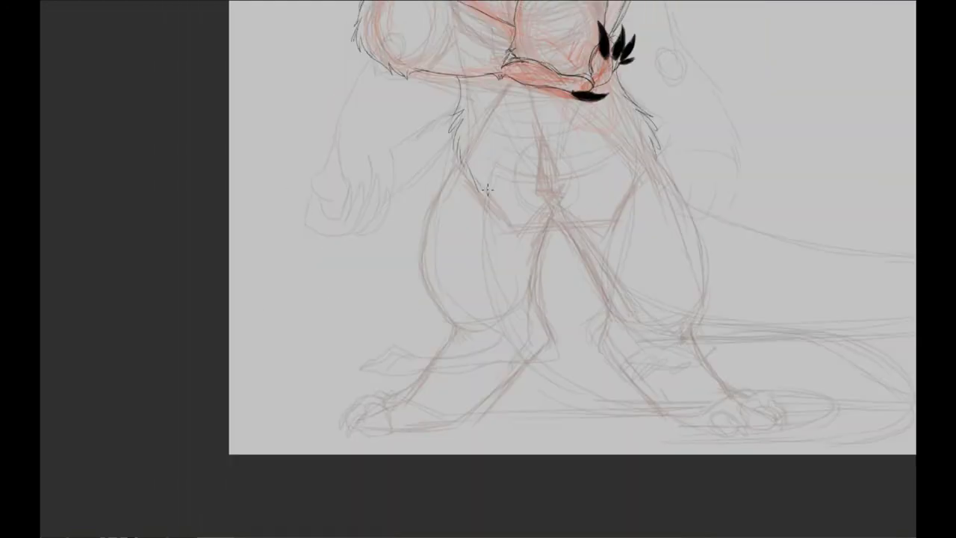
scroll(334, 410, "up", 3)
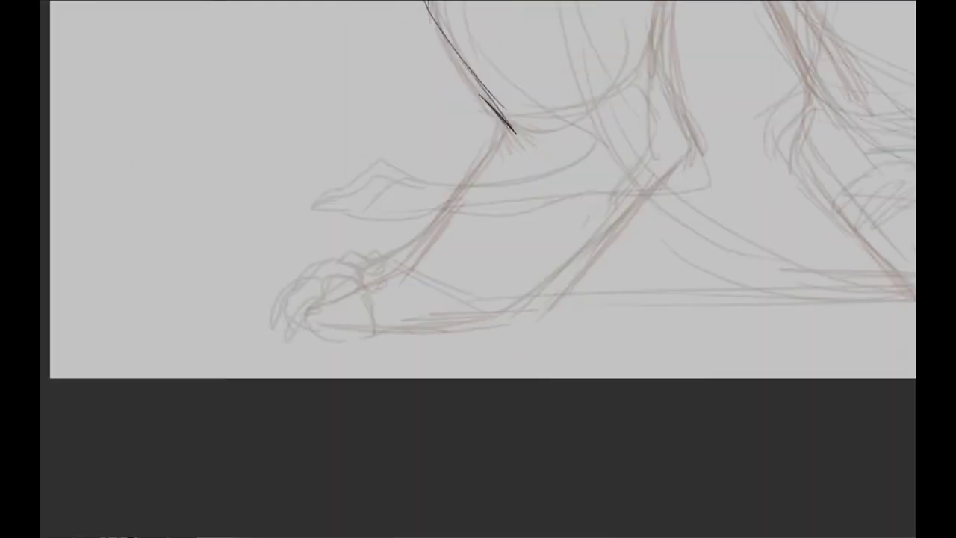
left_click_drag(374, 403, 390, 410)
left_click_drag(410, 371, 725, 196)
left_click_drag(690, 105, 726, 183)
left_click_drag(532, 153, 463, 262)
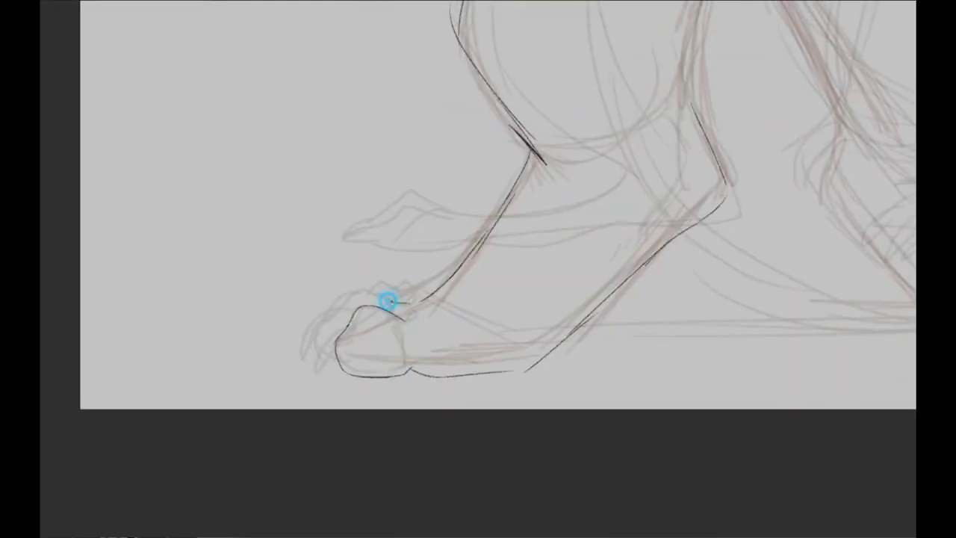
left_click_drag(418, 290, 419, 320)
left_click_drag(407, 323, 409, 366)
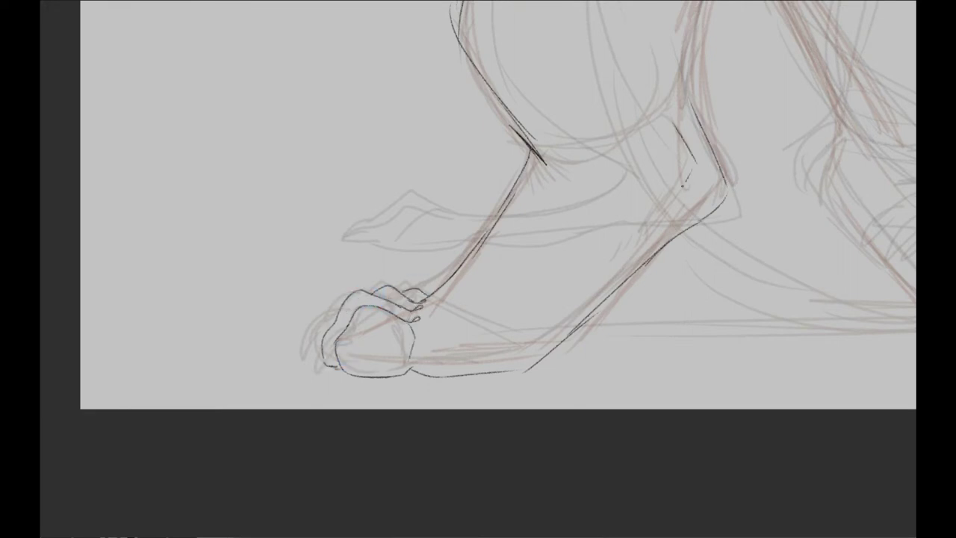
Outline the opposite lower leg and its rounded toes in black, matching the first leg's stance
scroll(427, 301, "right", 5)
left_click_drag(410, 112, 389, 204)
left_click_drag(396, 209, 582, 376)
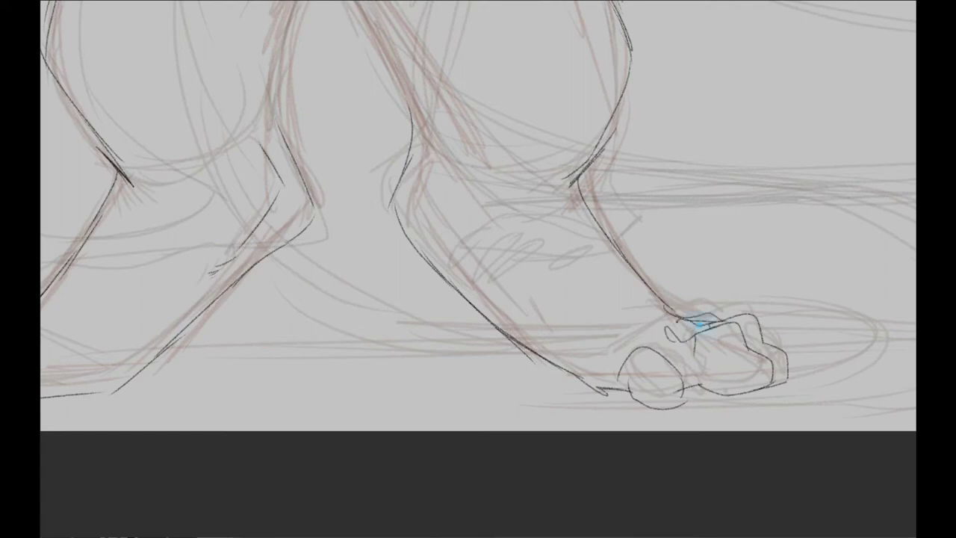
scroll(462, 272, "down", 5)
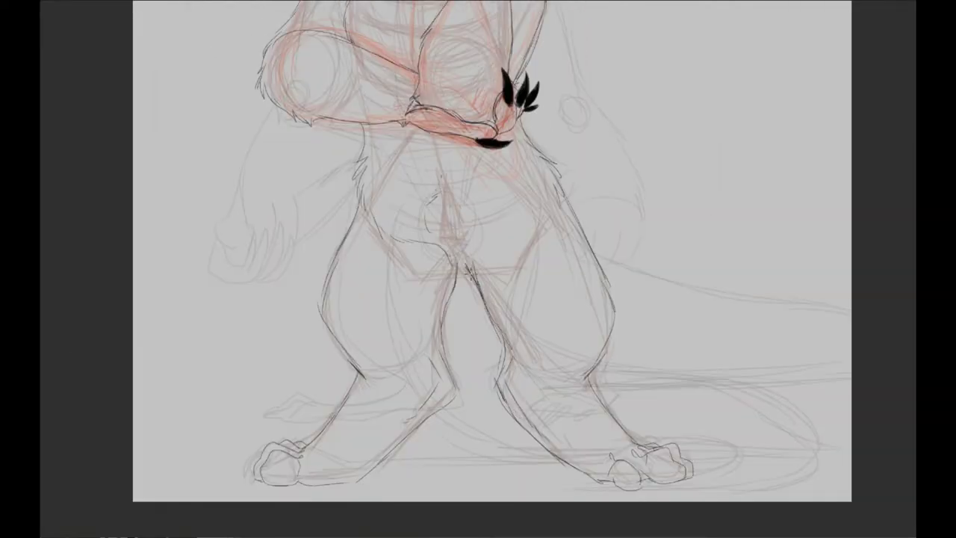
scroll(478, 251, "up", 5)
scroll(325, 343, "up", 5)
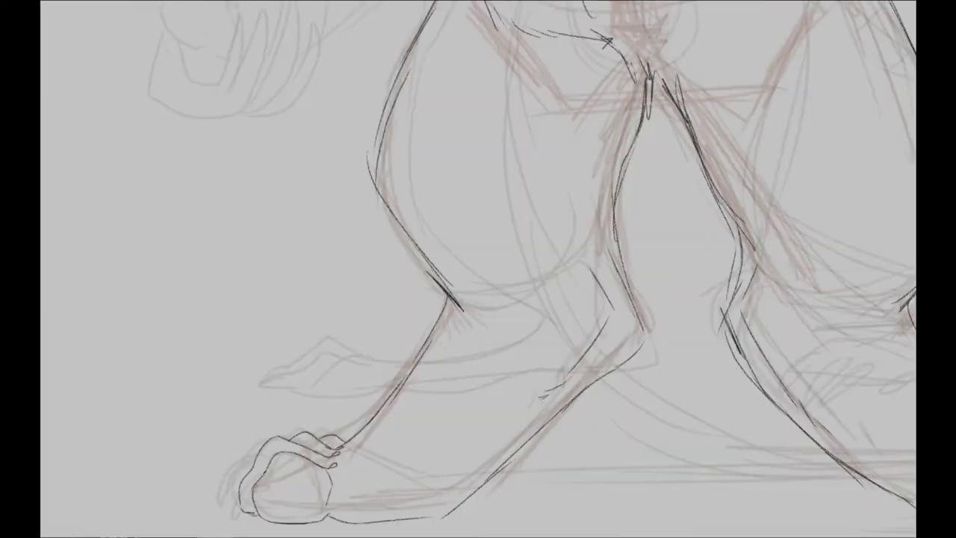
scroll(325, 342, "down", 5)
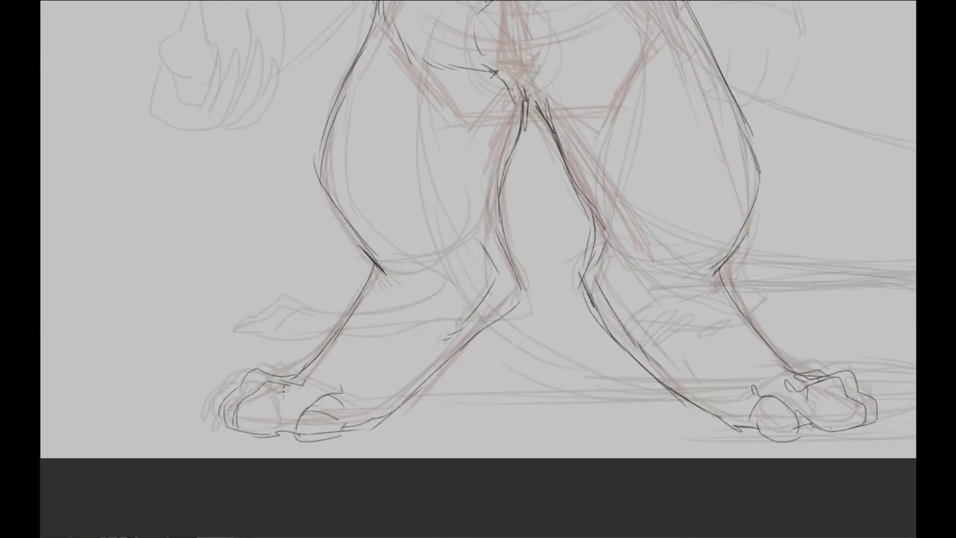
Draw the large tail in black, curling on the ground behind the feet, with back spikes and small scale marks
mouse_move(734, 261)
left_mouse_down()
mouse_move(390, 261)
mouse_move(429, 439)
mouse_move(584, 375)
left_mouse_up()
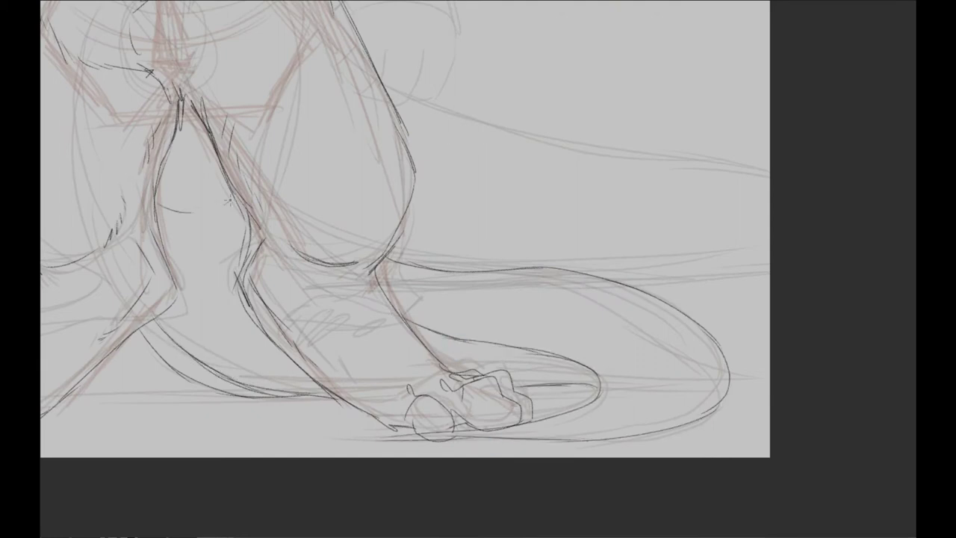
mouse_move(681, 382)
left_mouse_down()
mouse_move(690, 348)
mouse_move(464, 273)
left_mouse_up()
left_click_drag(407, 269, 534, 439)
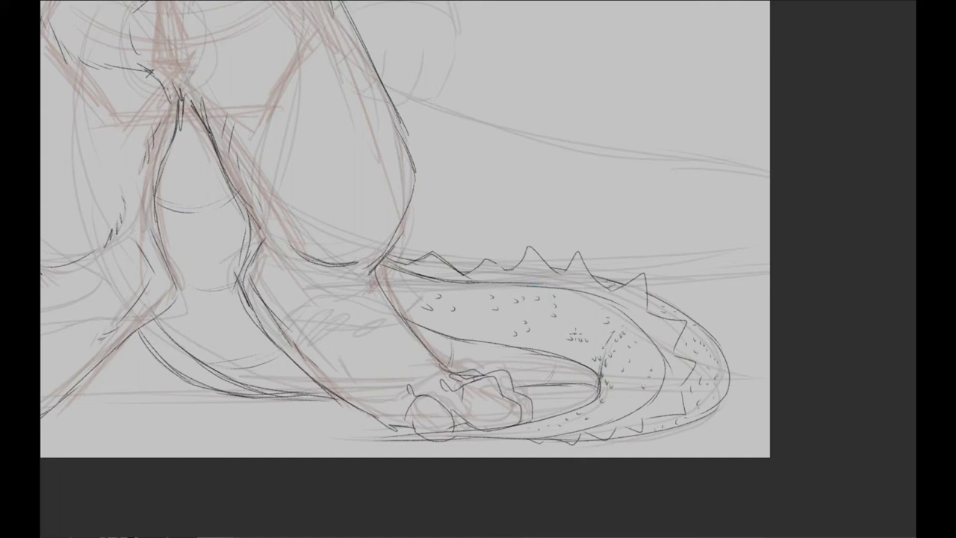
scroll(403, 228, "down", 5)
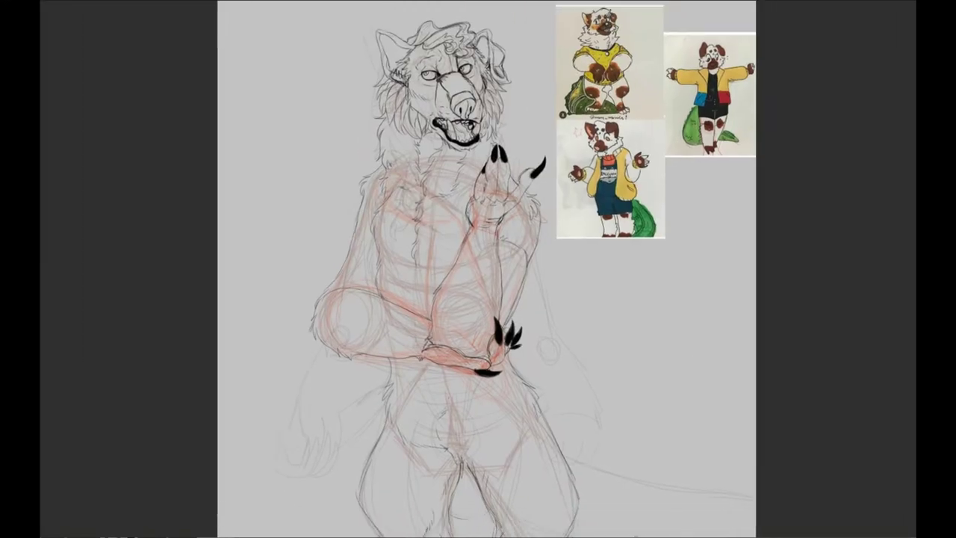
scroll(458, 262, "up", 5)
scroll(478, 269, "up", 5)
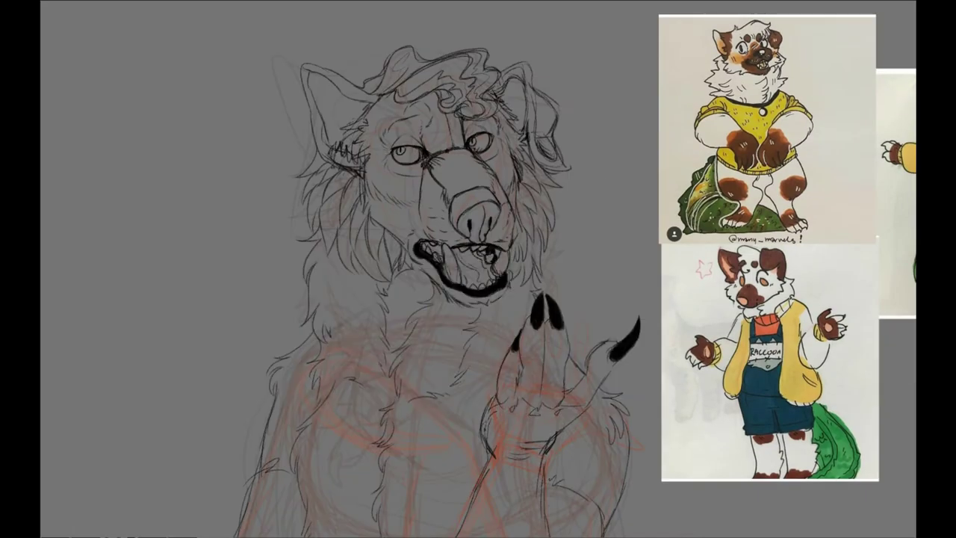
scroll(478, 269, "up", 5)
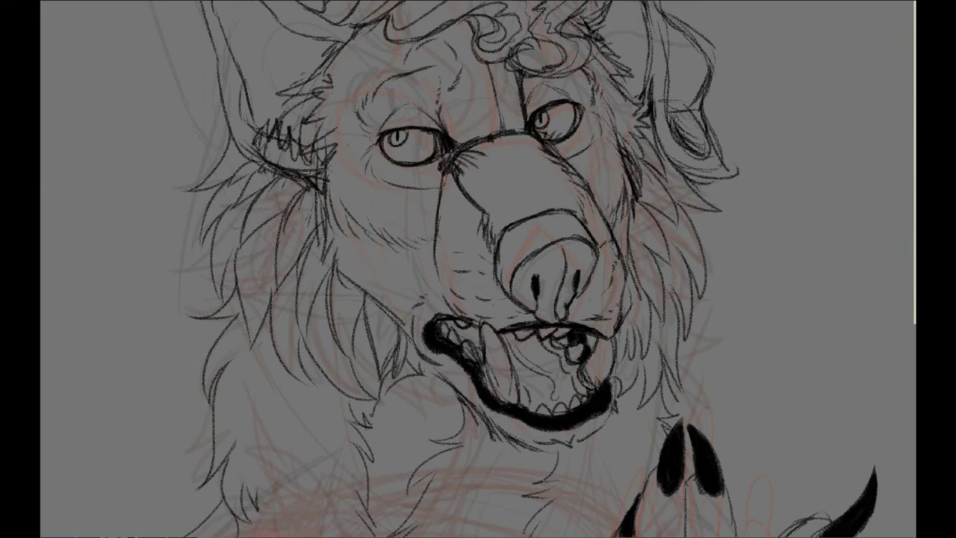
left_click_drag(437, 217, 489, 321)
key("ctrl+z")
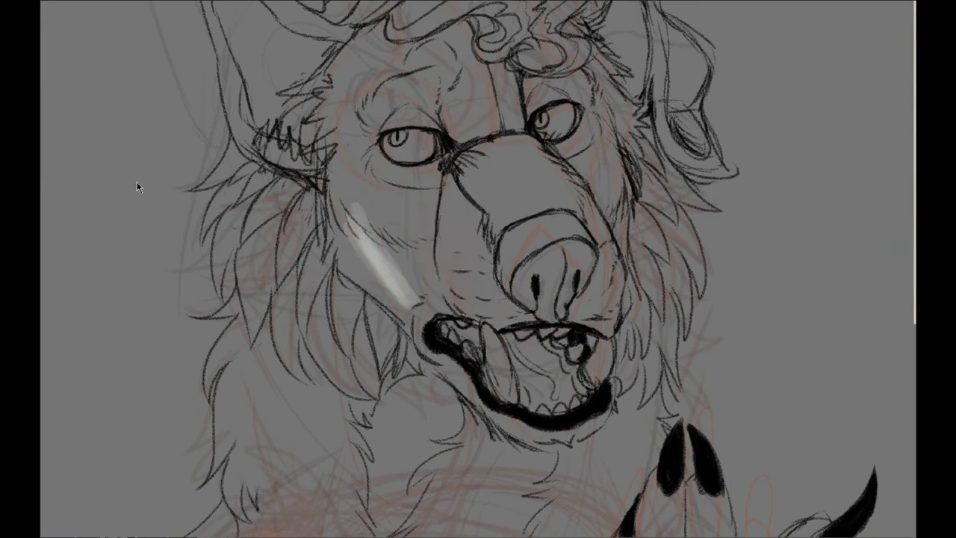
left_click_drag(345, 163, 424, 340)
key("ctrl+z")
Fill the body off-white and colour the raised palm and wrist dark brown, feathering the marking's lower edge into the fur
mouse_move(379, 87)
left_mouse_down()
mouse_move(425, 344)
mouse_move(369, 423)
left_mouse_up()
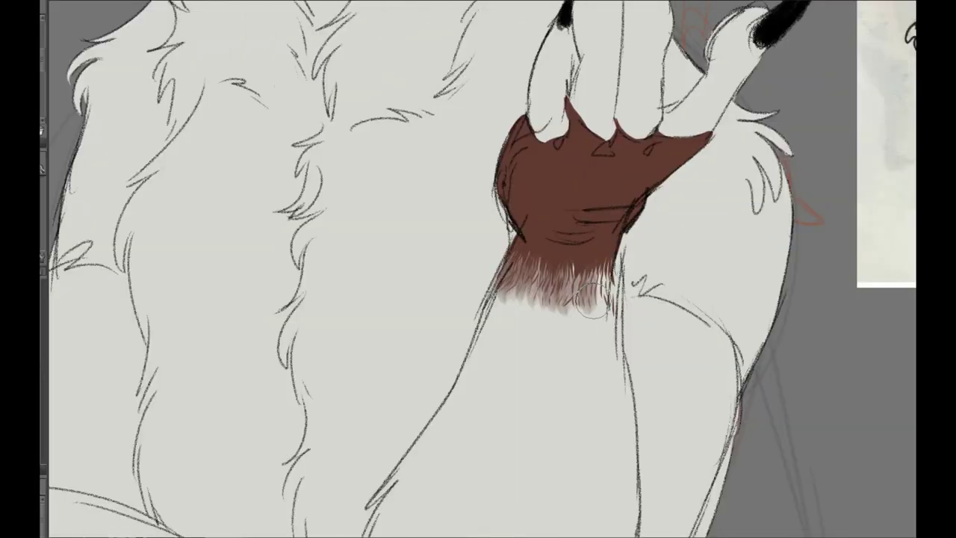
mouse_move(545, 295)
left_mouse_down()
mouse_move(585, 286)
mouse_move(602, 351)
mouse_move(559, 294)
left_mouse_up()
left_click_drag(523, 351, 555, 220)
left_click_drag(486, 366, 582, 284)
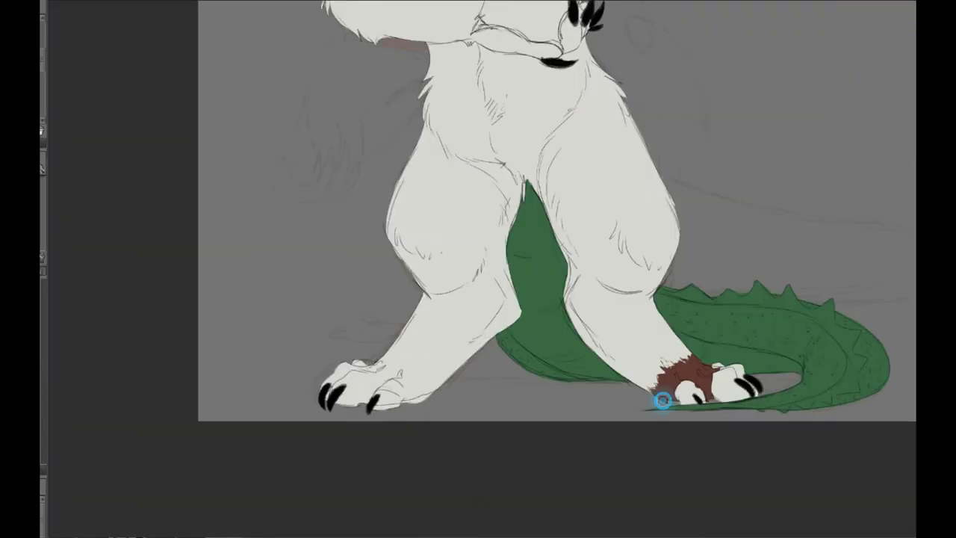
Paint dark brown markings with jagged fur edges on both feet and ankles, and refine the raised wrist's brown fade
mouse_move(667, 397)
left_mouse_down()
mouse_move(666, 369)
mouse_move(651, 371)
mouse_move(697, 373)
mouse_move(626, 367)
mouse_move(653, 343)
mouse_move(652, 377)
mouse_move(673, 356)
left_mouse_up()
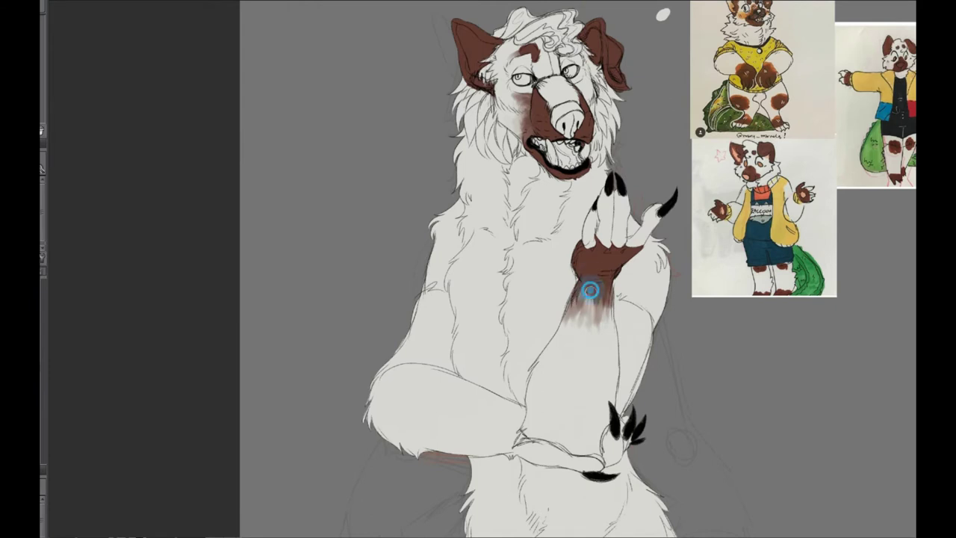
left_click_drag(590, 291, 584, 290)
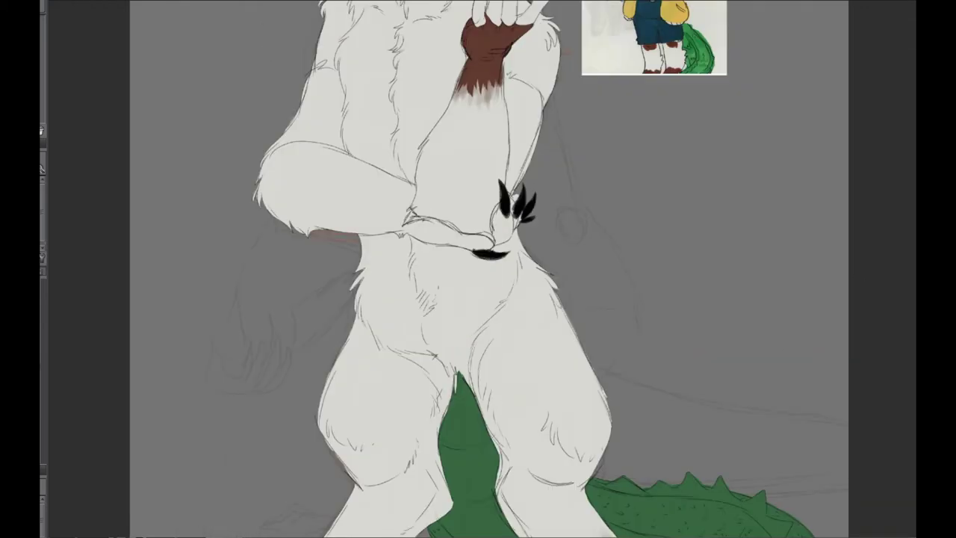
mouse_move(351, 392)
left_mouse_down()
mouse_move(401, 379)
mouse_move(422, 404)
left_mouse_up()
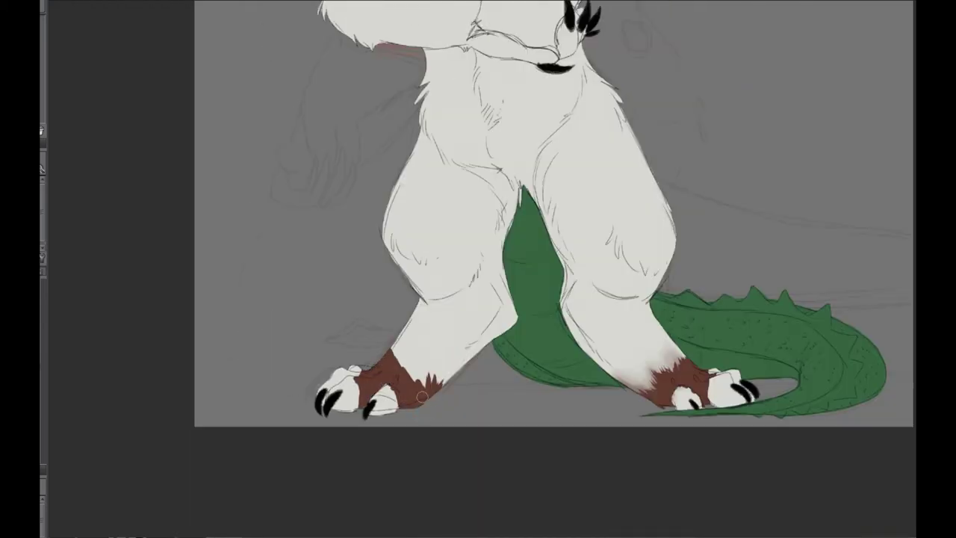
Paint dark brown fur-edged patches on both knees and a matching brown marking on the tucked arm's wrist
scroll(389, 358, "up", 5)
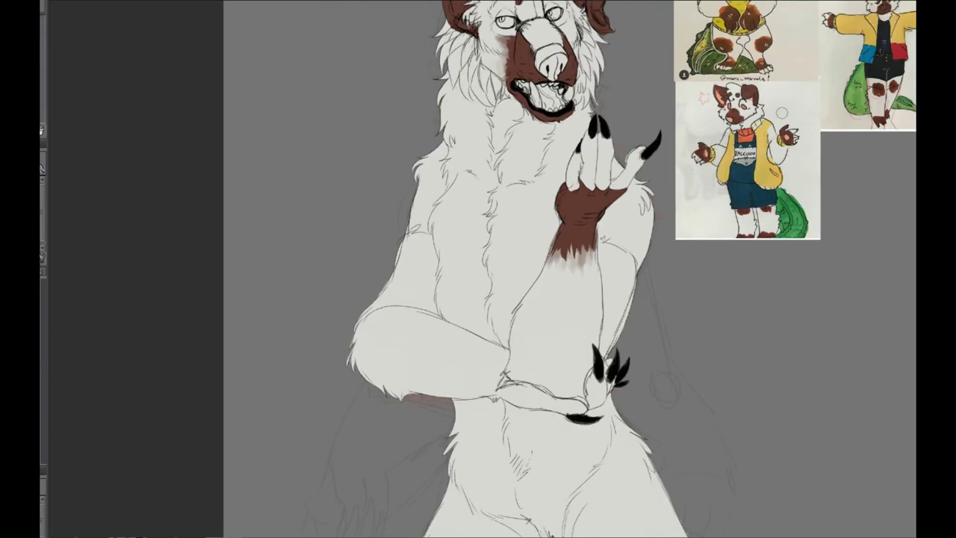
scroll(478, 269, "down", 5)
scroll(518, 26, "up", 3)
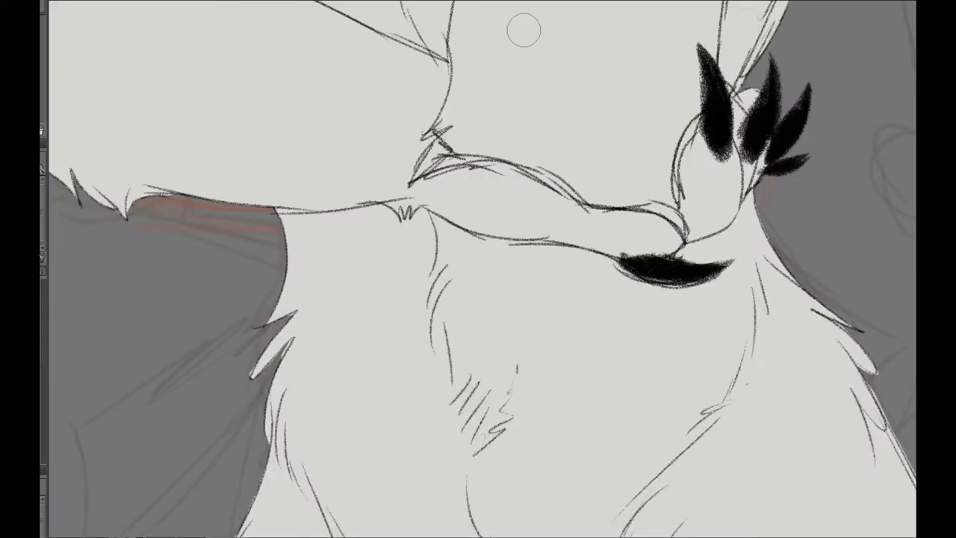
left_click_drag(515, 222, 505, 302)
left_click_drag(549, 258, 582, 340)
mouse_move(583, 342)
left_mouse_down()
mouse_move(600, 284)
mouse_move(644, 313)
mouse_move(568, 328)
mouse_move(519, 203)
mouse_move(604, 256)
mouse_move(627, 247)
mouse_move(560, 171)
left_mouse_up()
scroll(559, 171, "right", 5)
left_click_drag(639, 217, 658, 306)
key("ctrl+z")
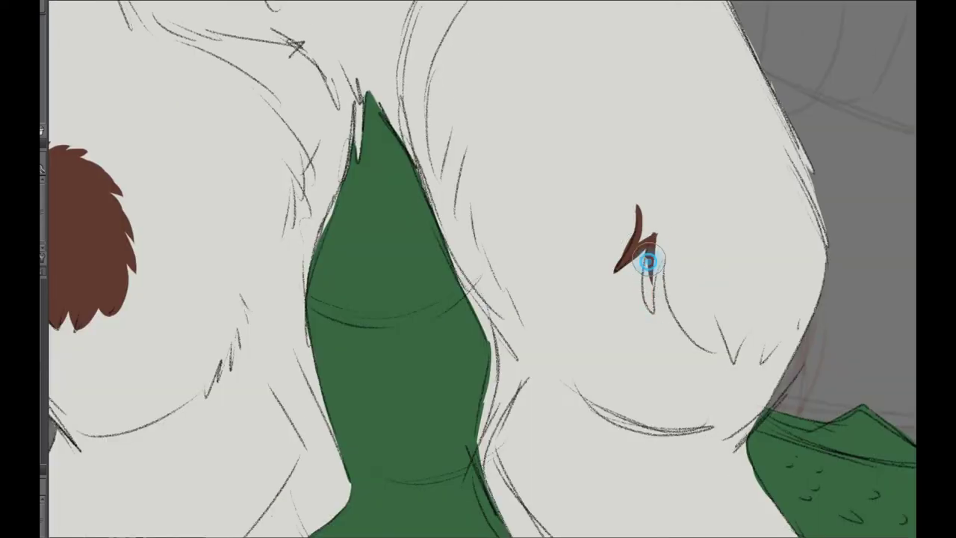
mouse_move(638, 208)
left_mouse_down()
mouse_move(709, 345)
mouse_move(746, 343)
mouse_move(804, 292)
mouse_move(638, 186)
mouse_move(679, 296)
mouse_move(672, 179)
mouse_move(792, 299)
mouse_move(732, 216)
mouse_move(664, 248)
mouse_move(675, 154)
mouse_move(800, 190)
left_mouse_up()
key("ctrl+minus")
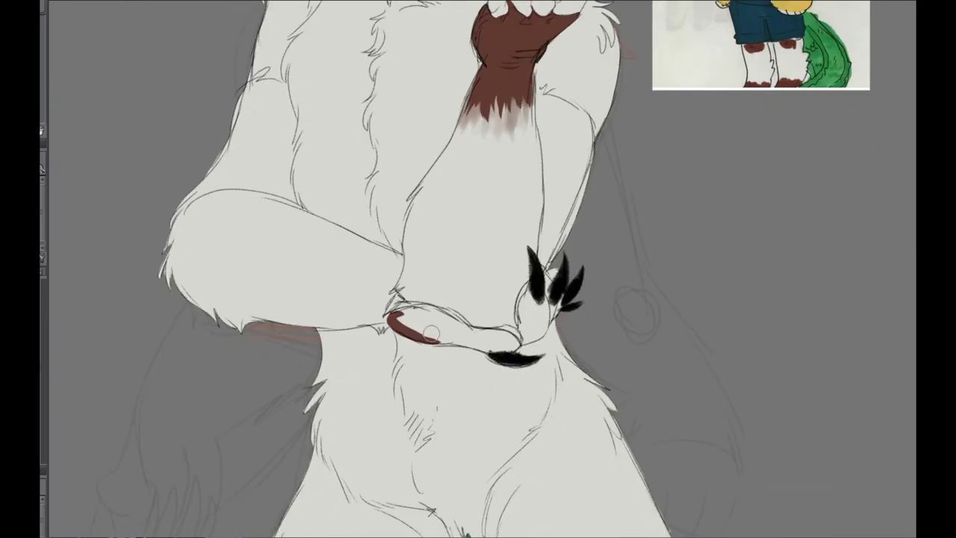
mouse_move(463, 328)
left_mouse_down()
mouse_move(396, 314)
mouse_move(389, 299)
left_mouse_up()
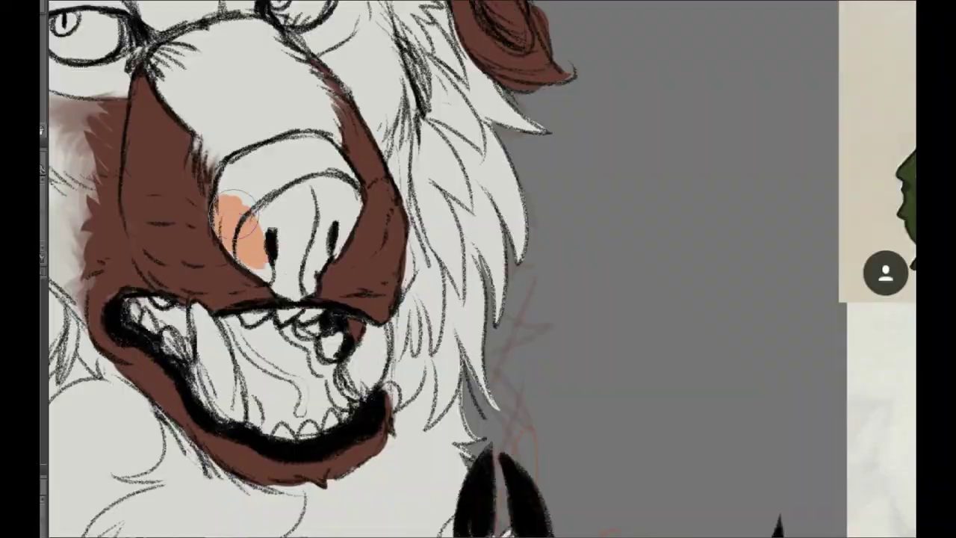
Colour the nose peach and the mouth interior dusky pink, and paint the teeth white
mouse_move(224, 246)
left_mouse_down()
mouse_move(328, 284)
mouse_move(336, 171)
mouse_move(349, 259)
left_mouse_up()
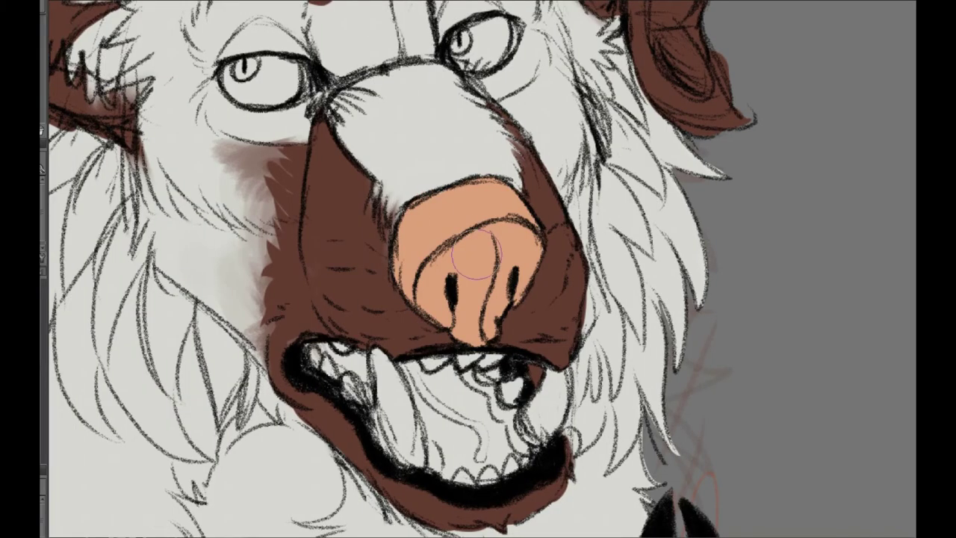
mouse_move(448, 247)
left_mouse_down()
mouse_move(485, 329)
mouse_move(522, 269)
left_mouse_up()
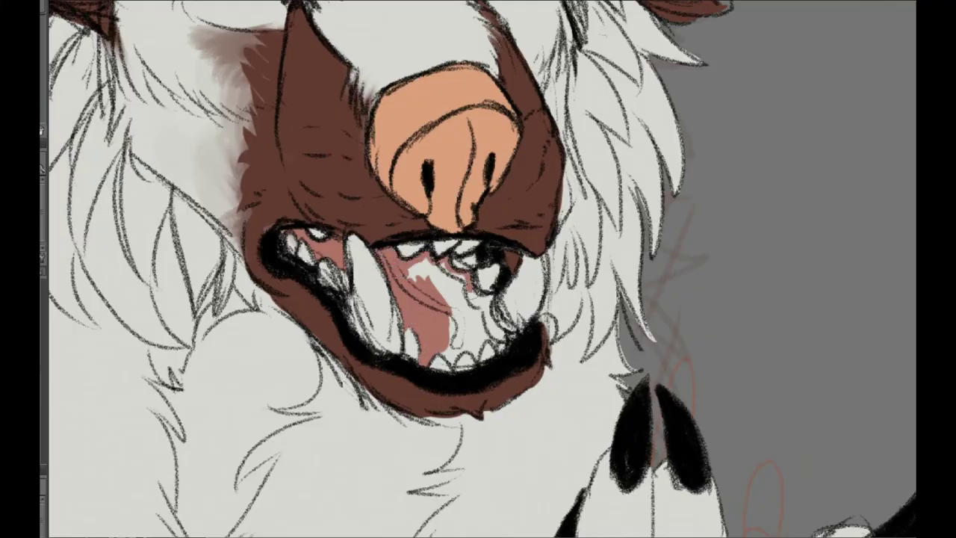
left_click_drag(493, 284, 460, 355)
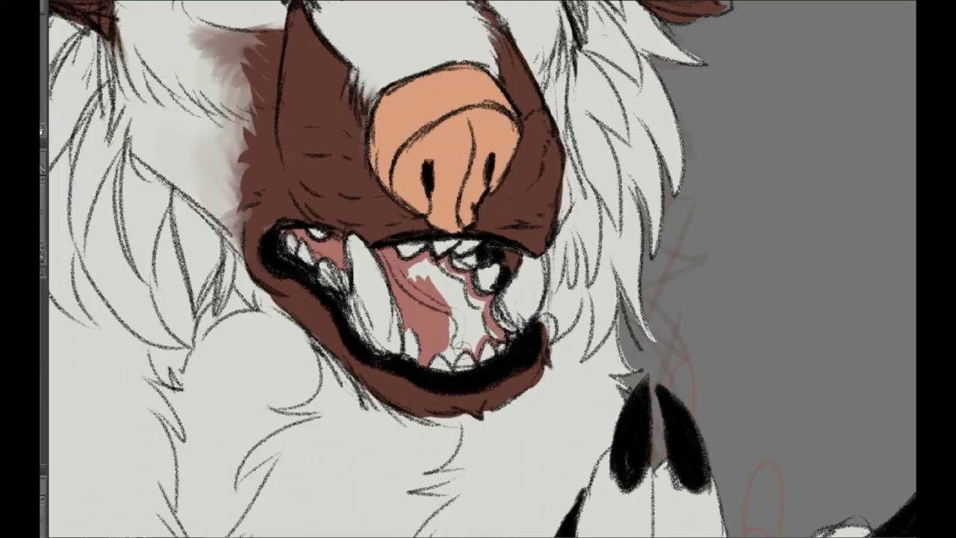
left_click_drag(448, 269, 478, 329)
left_click_drag(478, 328, 463, 355)
mouse_move(374, 254)
left_mouse_down()
mouse_move(337, 194)
mouse_move(351, 150)
mouse_move(465, 256)
mouse_move(501, 194)
left_mouse_up()
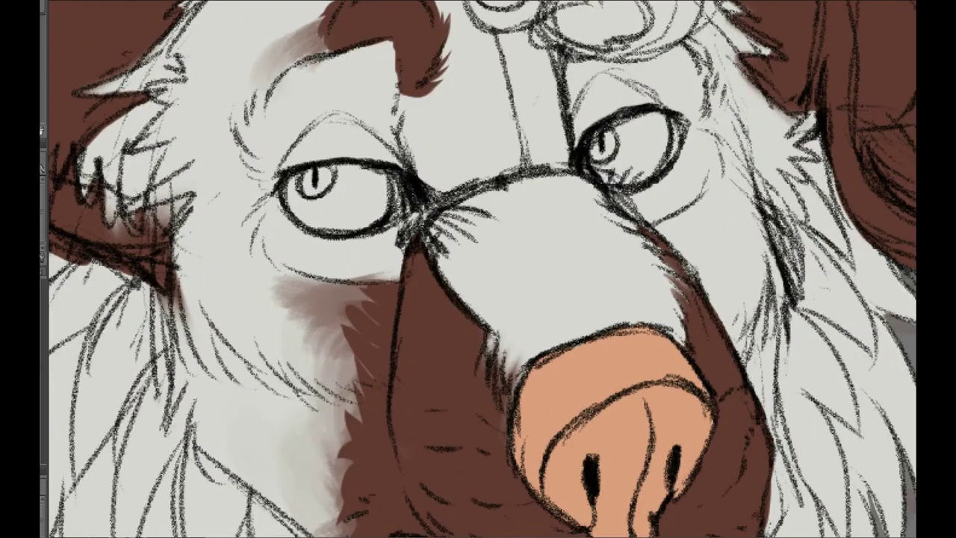
Paint the eyeballs white, the irises brown with dark slit pupils, and the inner and outer eye corners solid black
mouse_move(295, 194)
left_mouse_down()
mouse_move(389, 213)
mouse_move(377, 194)
left_mouse_up()
mouse_move(635, 129)
left_mouse_down()
mouse_move(655, 124)
mouse_move(614, 113)
left_mouse_up()
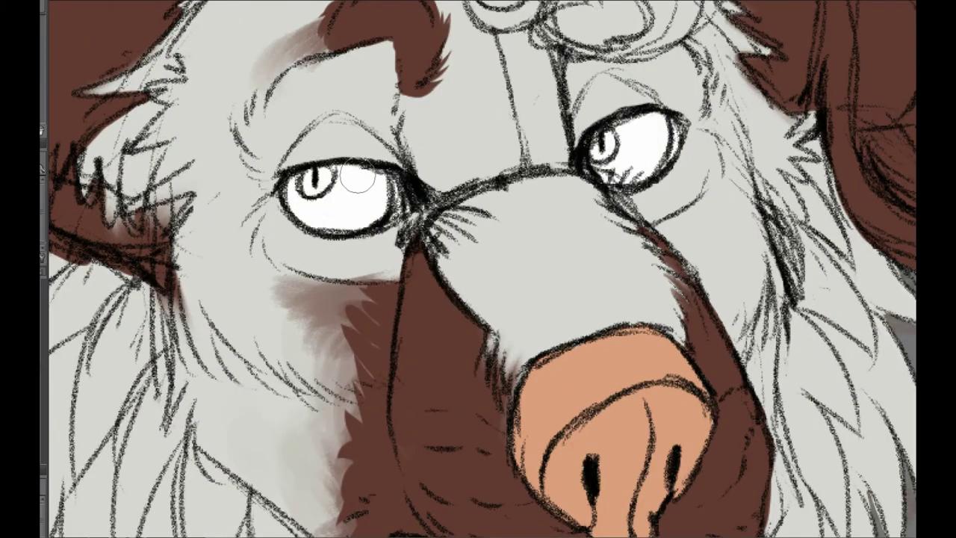
left_click_drag(310, 175, 318, 194)
left_click_drag(597, 131, 603, 150)
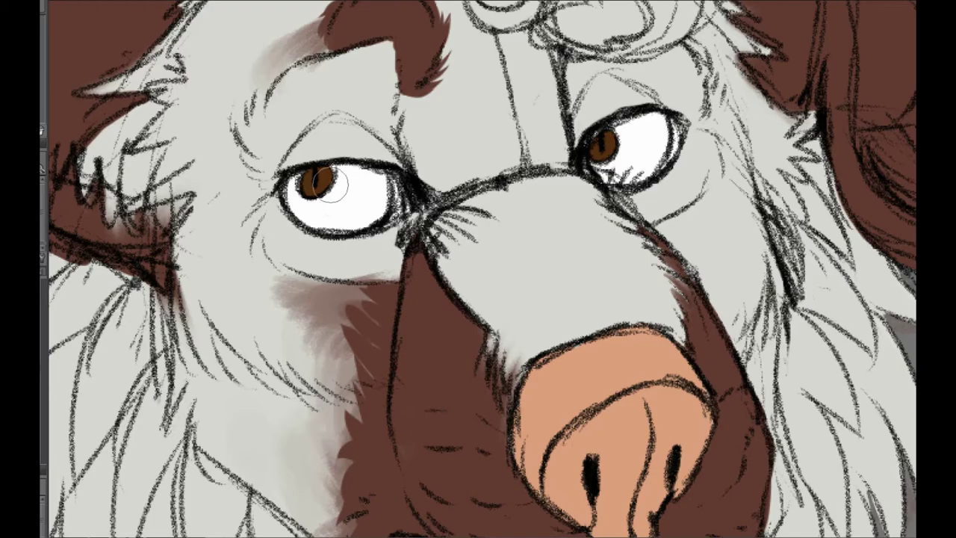
key("ctrl+minus")
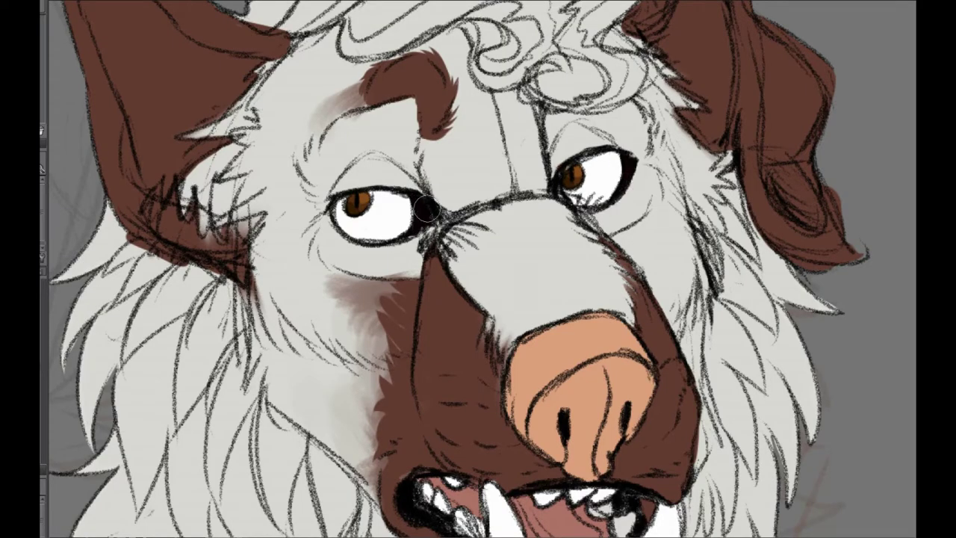
key("ctrl+minus")
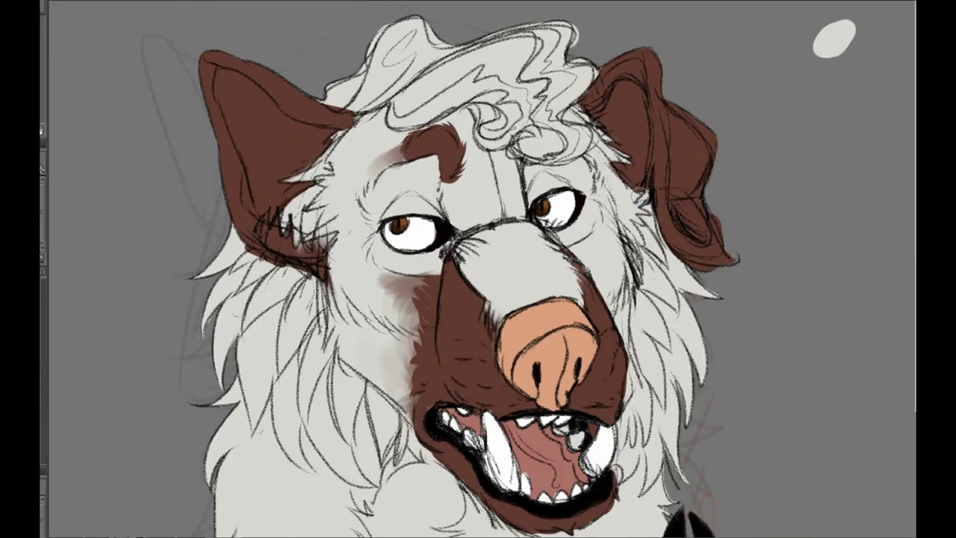
Colour the insides of both ears in the nose's peach tone, leaving brown rims around them
left_click_drag(268, 132, 390, 156)
mouse_move(342, 109)
left_mouse_down()
mouse_move(383, 245)
mouse_move(394, 143)
mouse_move(419, 209)
mouse_move(374, 187)
mouse_move(404, 179)
left_mouse_up()
left_click_drag(726, 124, 758, 196)
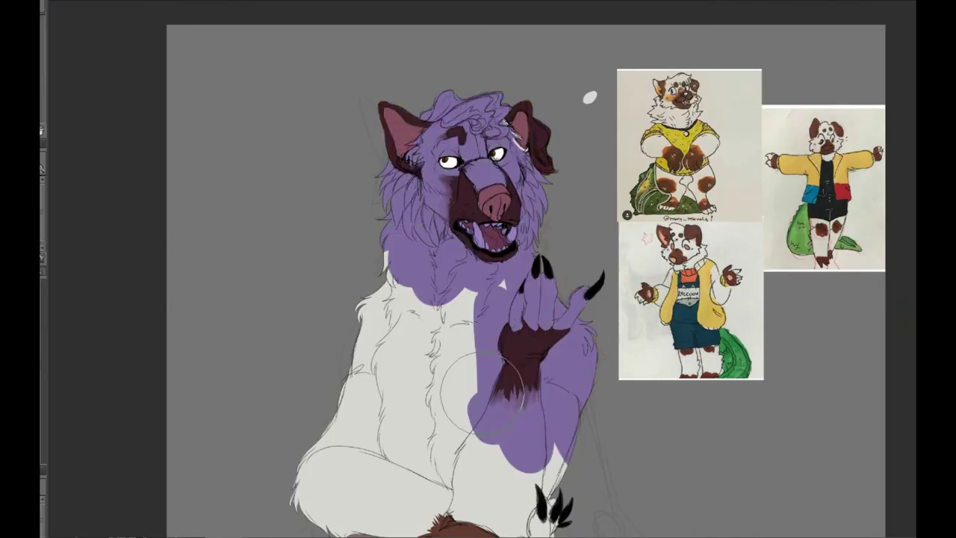
Cover the whole character, including the legs and green tail, with a translucent purple shadow
mouse_move(547, 112)
left_mouse_down()
mouse_move(427, 288)
mouse_move(478, 448)
left_mouse_up()
scroll(478, 299, "down", 5)
mouse_move(523, 299)
left_mouse_down()
mouse_move(687, 374)
mouse_move(839, 395)
left_mouse_up()
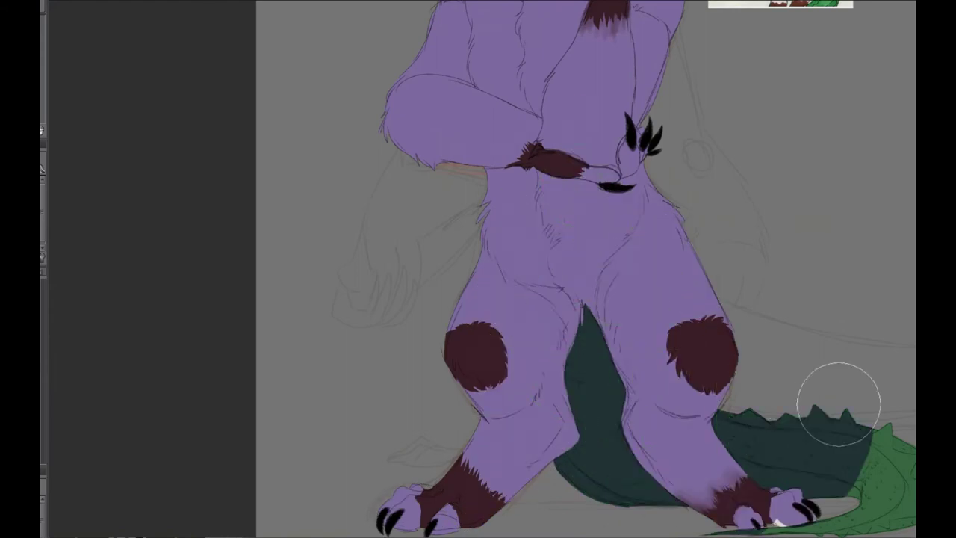
Bring out lit fur strands in the shadow on the neck ruff, muzzle bridge and cheek on the folded-ear side
scroll(839, 395, "up", 10)
scroll(596, 290, "up", 4)
mouse_move(685, 327)
left_mouse_down()
mouse_move(629, 259)
mouse_move(659, 304)
mouse_move(647, 355)
mouse_move(652, 383)
mouse_move(622, 285)
left_mouse_up()
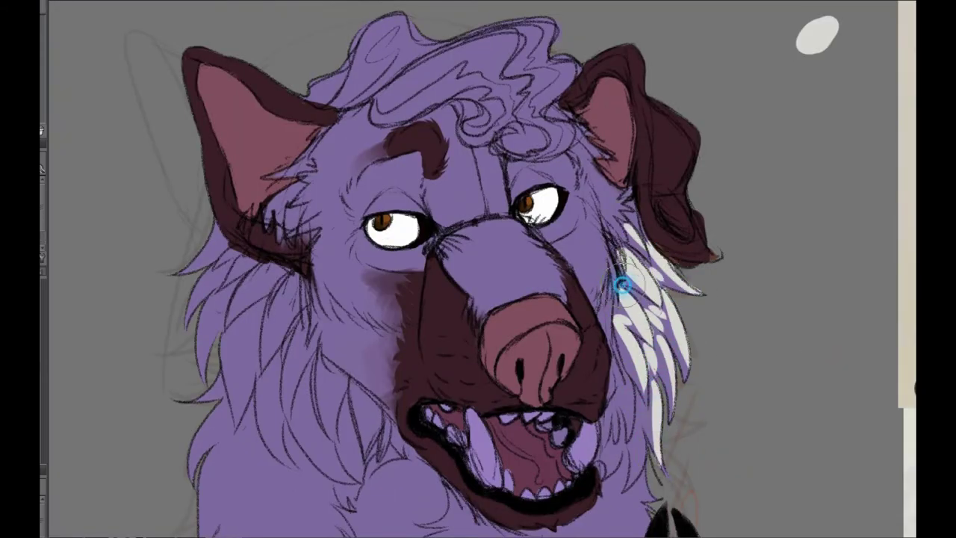
left_click_drag(561, 299, 519, 224)
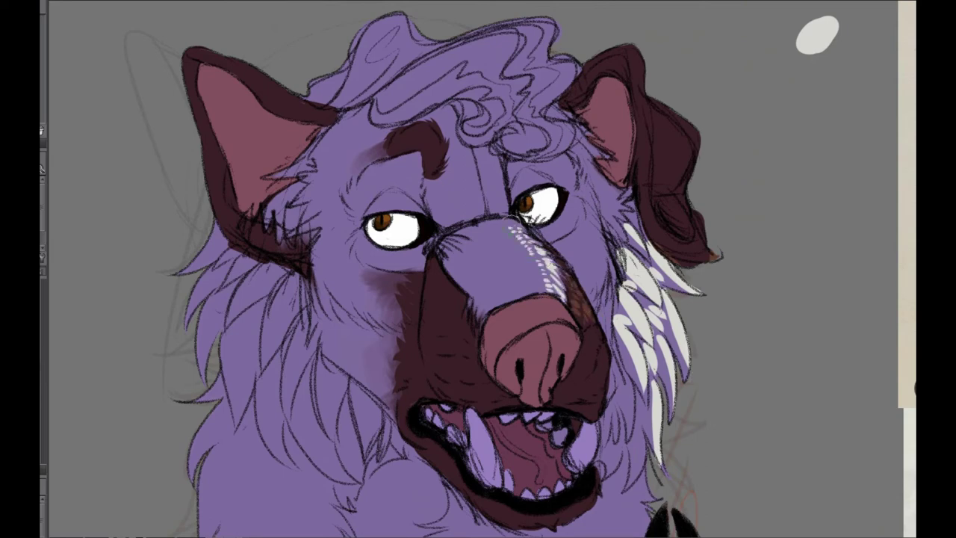
left_click_drag(620, 168, 609, 224)
Clear the purple shadow from the folded ear, the hair's curls and wave highlights, and the upright ear's upper rim
left_click_drag(683, 231, 672, 112)
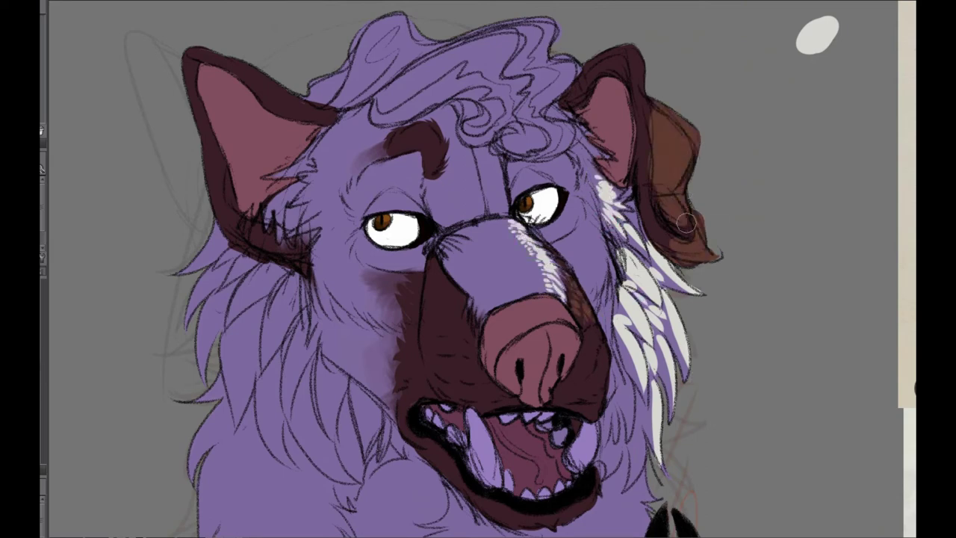
left_click_drag(620, 37, 665, 239)
mouse_move(557, 134)
left_mouse_down()
mouse_move(551, 143)
mouse_move(534, 71)
left_mouse_up()
left_click_drag(553, 23, 567, 134)
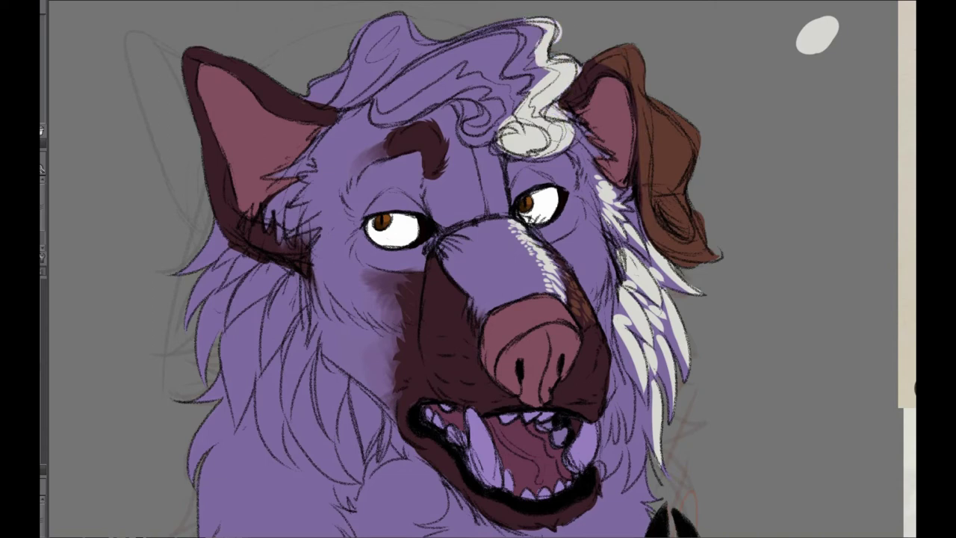
mouse_move(538, 56)
left_mouse_down()
mouse_move(489, 56)
mouse_move(403, 101)
left_mouse_up()
left_click_drag(410, 41, 384, 19)
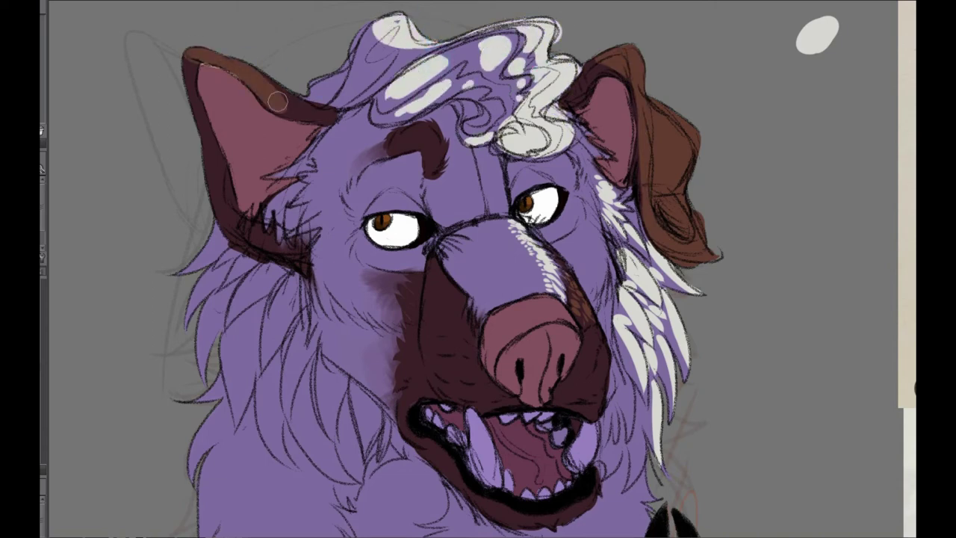
left_click_drag(196, 54, 326, 116)
Add lit areas to the forehead stripe, far eyelid and under-eye, the nose's outer half, the muzzle side and the teeth
left_click_drag(525, 175, 553, 181)
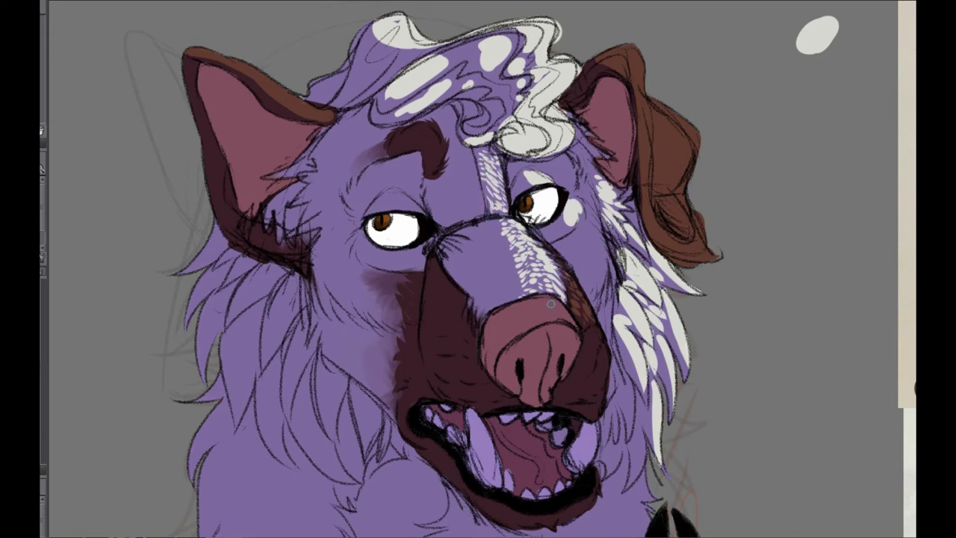
left_click_drag(550, 303, 534, 318)
mouse_move(593, 333)
left_mouse_down()
mouse_move(599, 352)
mouse_move(574, 407)
mouse_move(574, 338)
left_mouse_up()
scroll(478, 269, "down", 3)
mouse_move(525, 294)
left_mouse_down()
mouse_move(448, 224)
mouse_move(451, 272)
mouse_move(508, 214)
left_mouse_up()
scroll(681, 413, "down", 5)
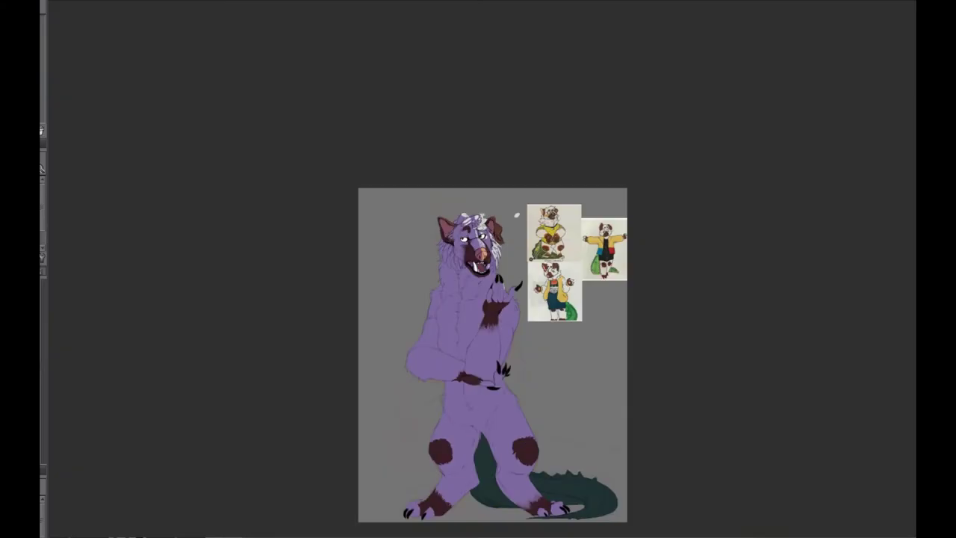
Bring out lit fur strokes on the chest below the jaw and on the cheek beneath the far eye
scroll(681, 413, "up", 5)
left_click_drag(583, 224, 576, 309)
left_click_drag(567, 276, 557, 373)
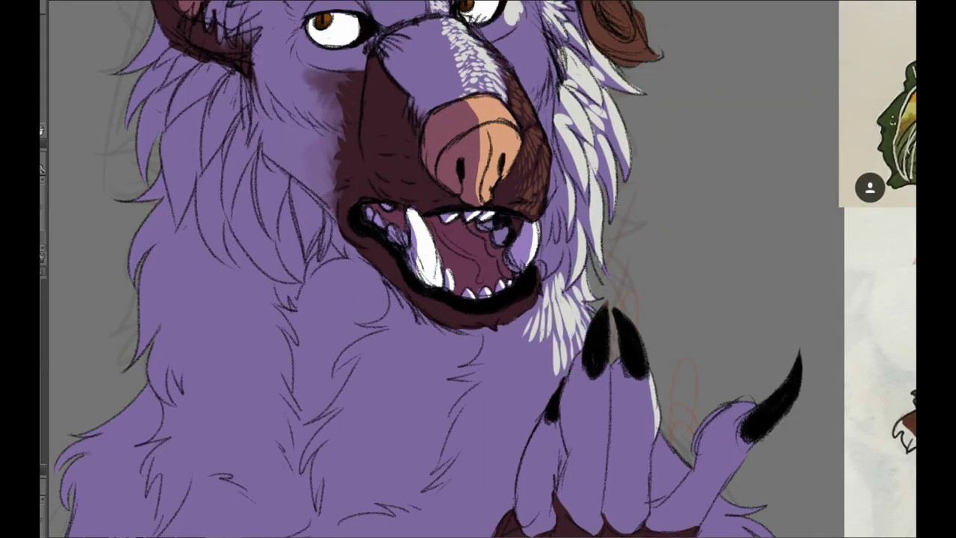
left_click_drag(523, 318, 515, 381)
scroll(516, 381, "up", 3)
mouse_move(651, 183)
left_mouse_down()
mouse_move(635, 228)
mouse_move(650, 275)
left_mouse_up()
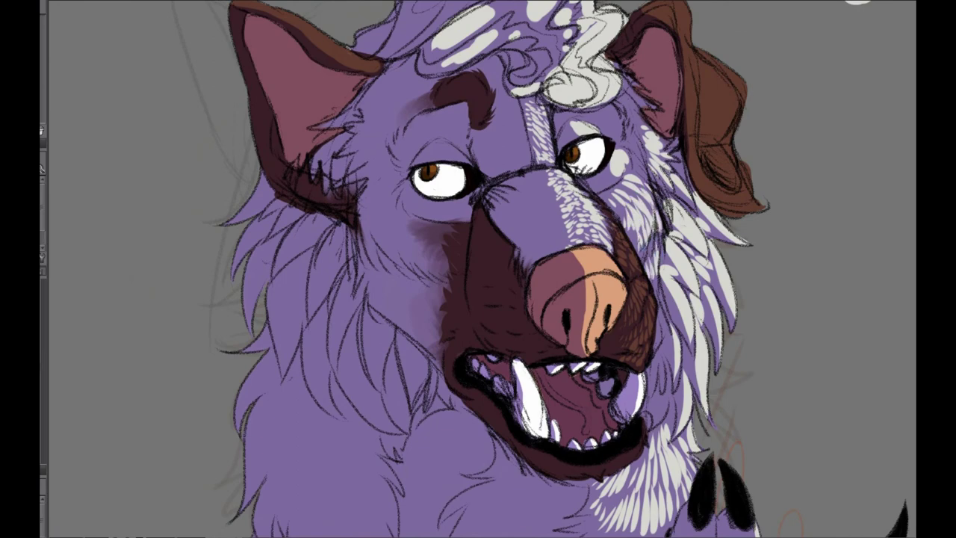
Add lit shapes to the raised hand's fingertips, the outstretched finger's edges and the outer side of the brown palm
scroll(478, 269, "down", 5)
left_click_drag(621, 127, 610, 198)
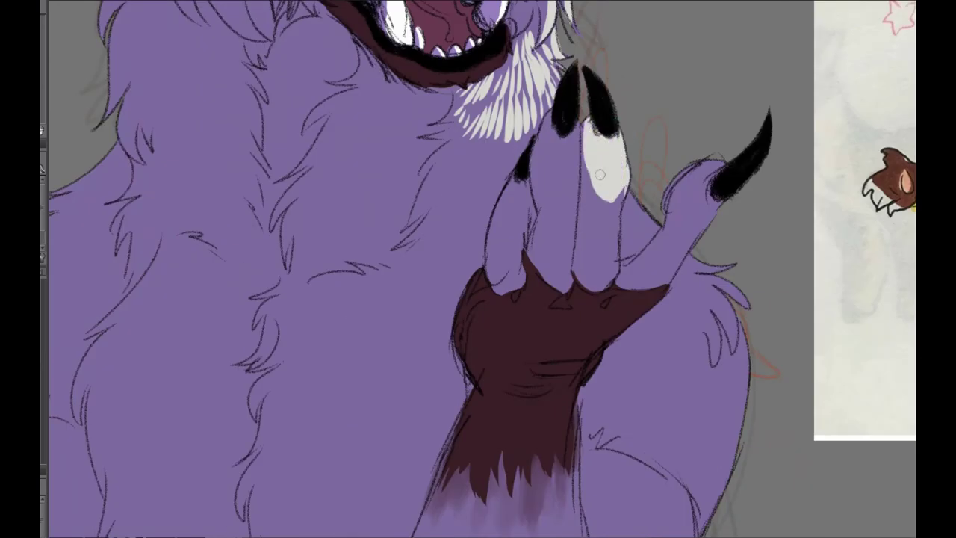
left_click_drag(579, 123, 569, 198)
mouse_move(717, 163)
left_mouse_down()
mouse_move(672, 195)
mouse_move(661, 293)
mouse_move(581, 379)
left_mouse_up()
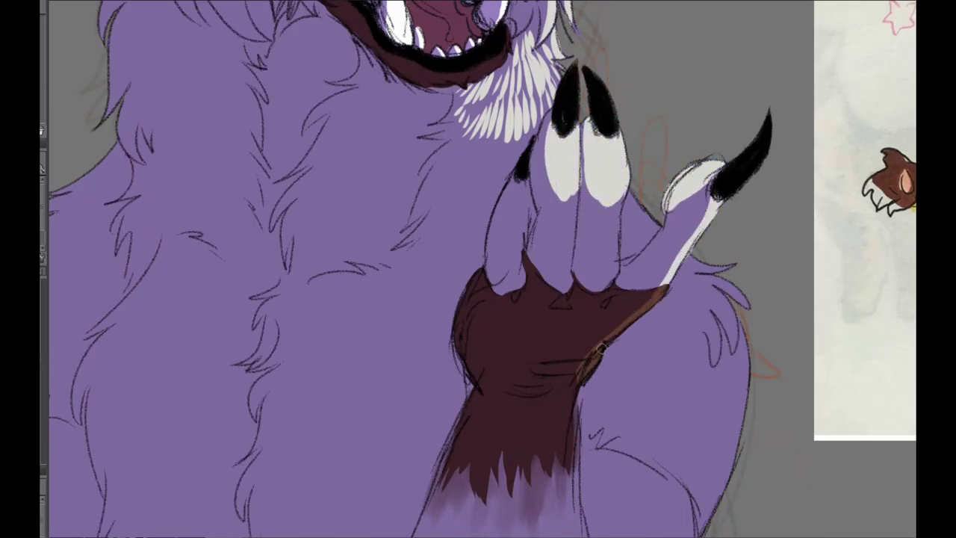
left_click_drag(618, 196, 604, 288)
mouse_move(577, 199)
left_mouse_down()
mouse_move(561, 236)
mouse_move(571, 266)
left_mouse_up()
left_click_drag(604, 318, 582, 353)
Add lit brown fur streaks along the raised wrist, with light tips at the marking's jagged edge
scroll(590, 338, "down", 3)
left_click_drag(553, 186, 543, 249)
left_click_drag(523, 172, 470, 272)
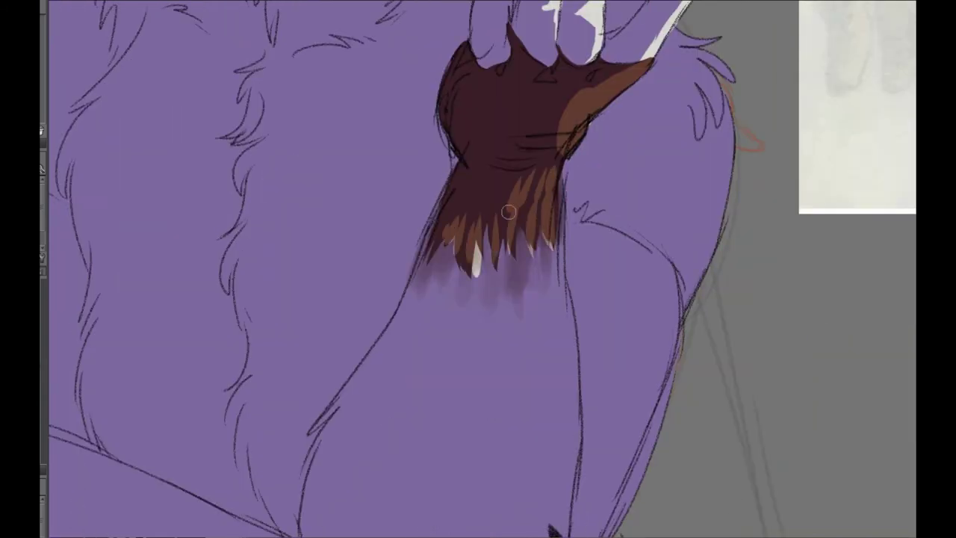
left_click_drag(736, 50, 698, 116)
left_click_drag(717, 30, 695, 135)
Extend the small lit fur flecks across the forehead and the bridge of the muzzle
scroll(478, 269, "up", 8)
left_click_drag(590, 398, 605, 333)
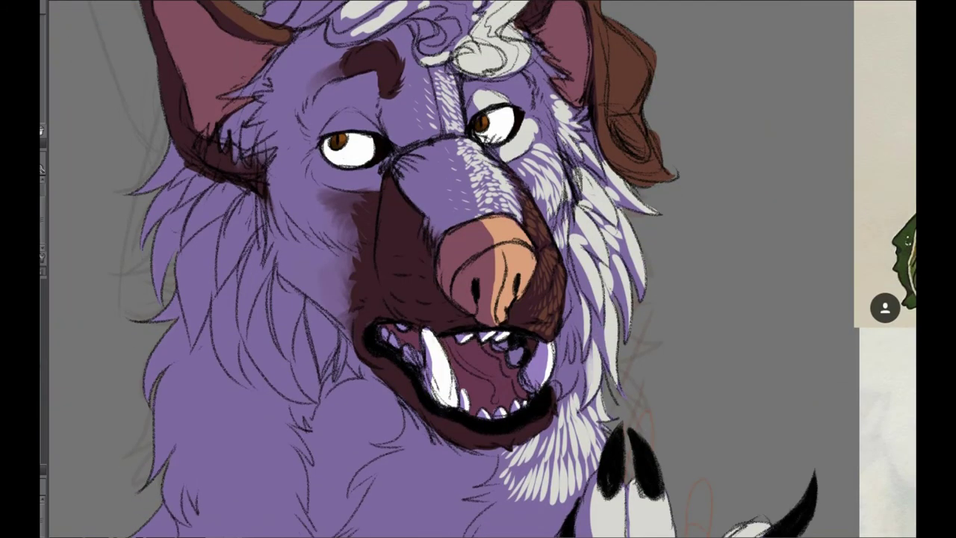
key("Escape")
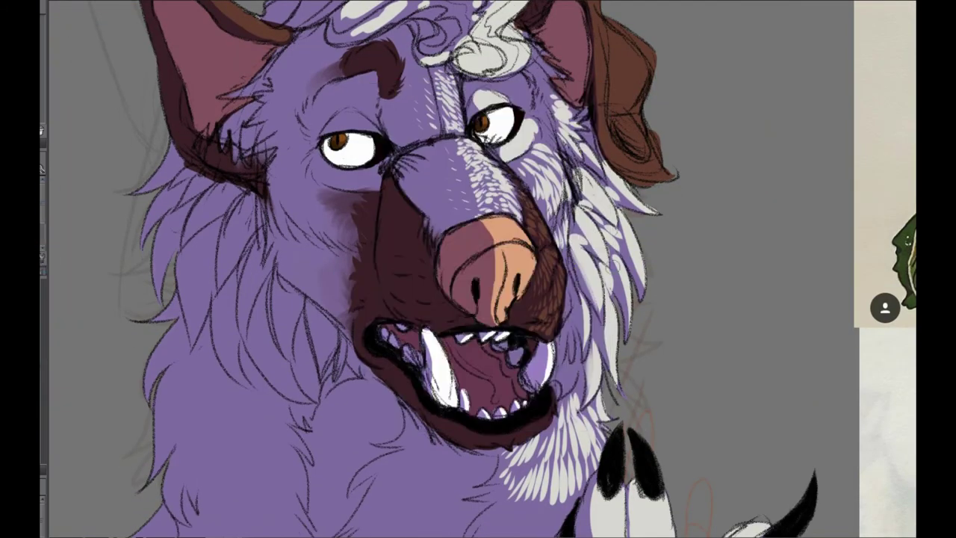
Bring out the lit off-white side along the far shoulder, upper arm, raised forearm, hip and thigh, with a lit brown knee patch
scroll(478, 269, "down", 8)
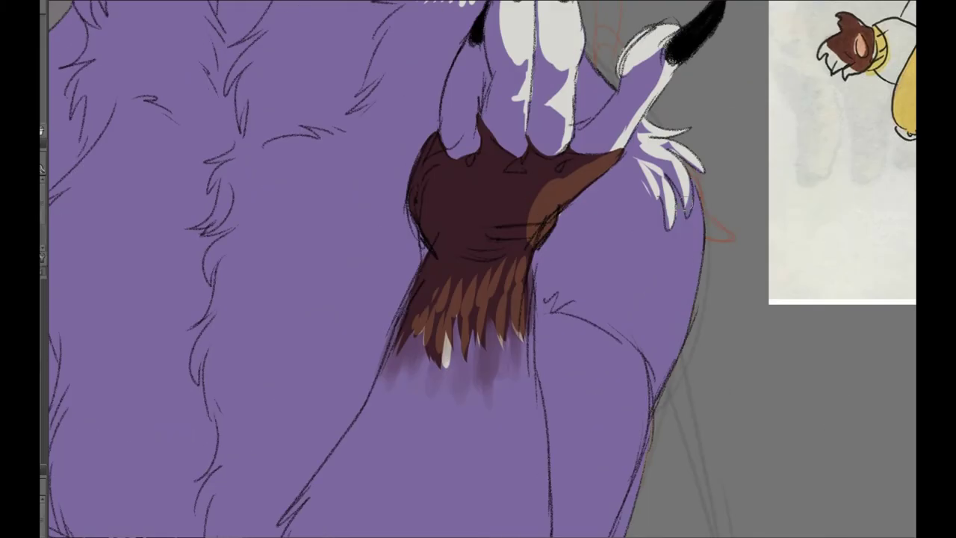
left_click_drag(687, 194, 657, 301)
key("ctrl+0")
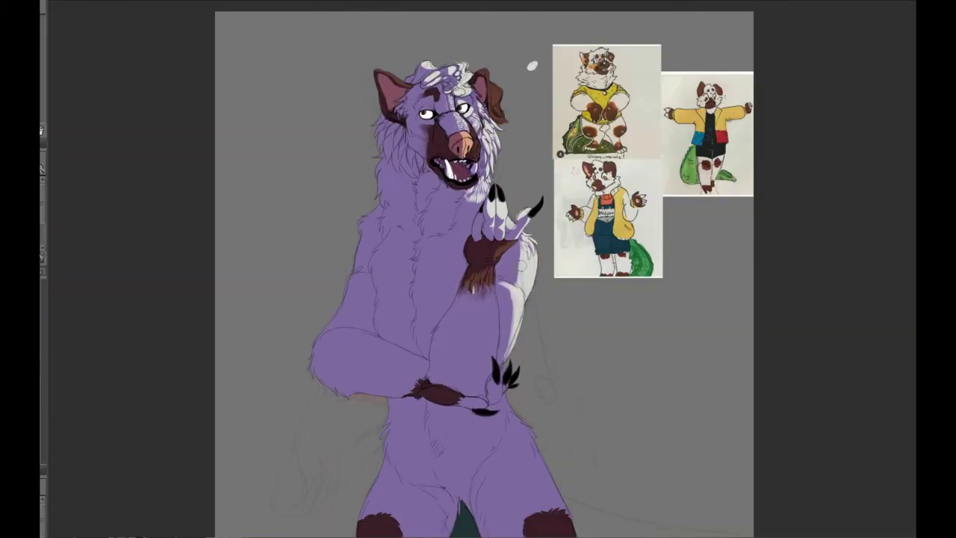
scroll(520, 413, "down", 5)
mouse_move(527, 224)
left_mouse_down()
mouse_move(534, 351)
mouse_move(553, 377)
mouse_move(493, 224)
mouse_move(482, 93)
mouse_move(471, 209)
left_mouse_up()
left_click_drag(494, 91, 476, 211)
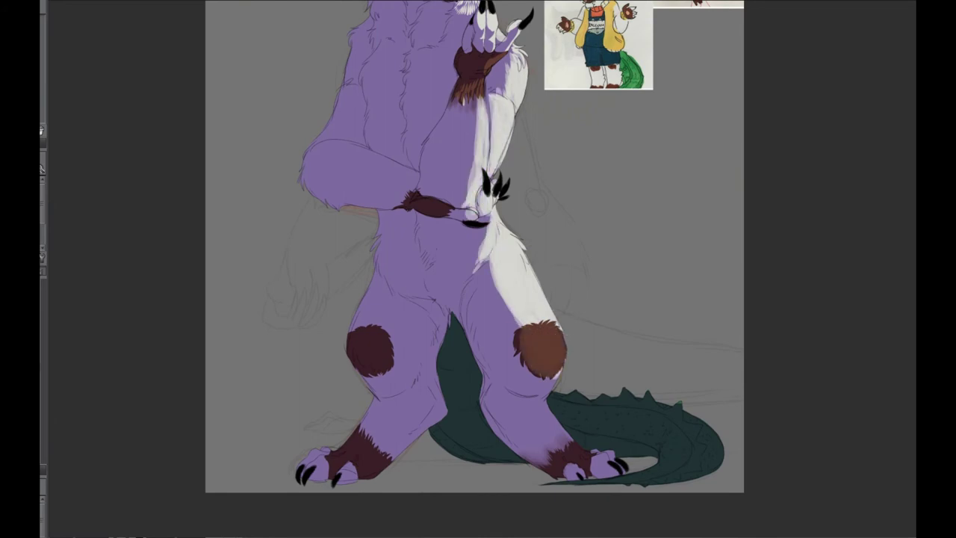
Light the curved outer end of the green tail and the outer side of the far leg below the knee
scroll(688, 323, "down", 3)
mouse_move(706, 440)
left_mouse_down()
mouse_move(688, 323)
mouse_move(615, 281)
left_mouse_up()
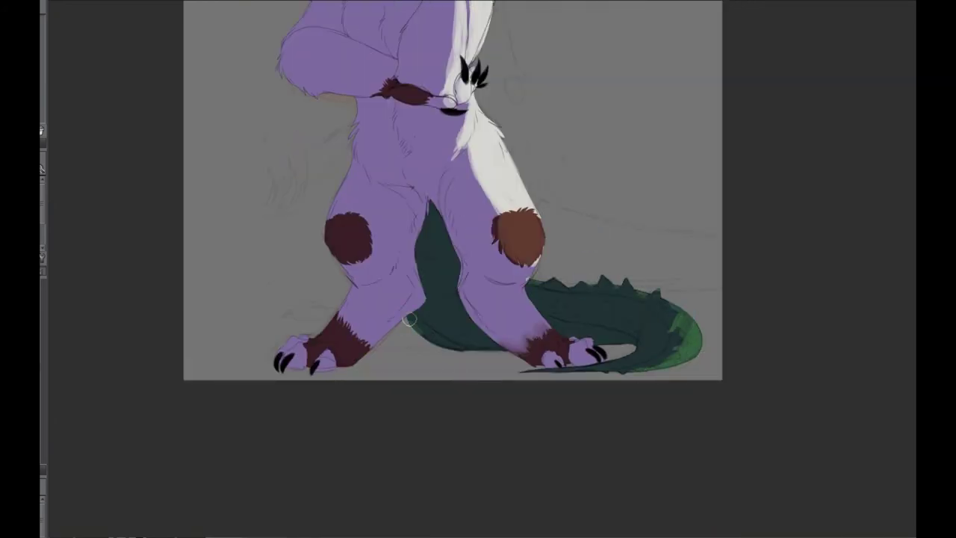
mouse_move(523, 269)
left_mouse_down()
mouse_move(538, 336)
mouse_move(583, 351)
left_mouse_up()
left_click_drag(523, 314, 492, 209)
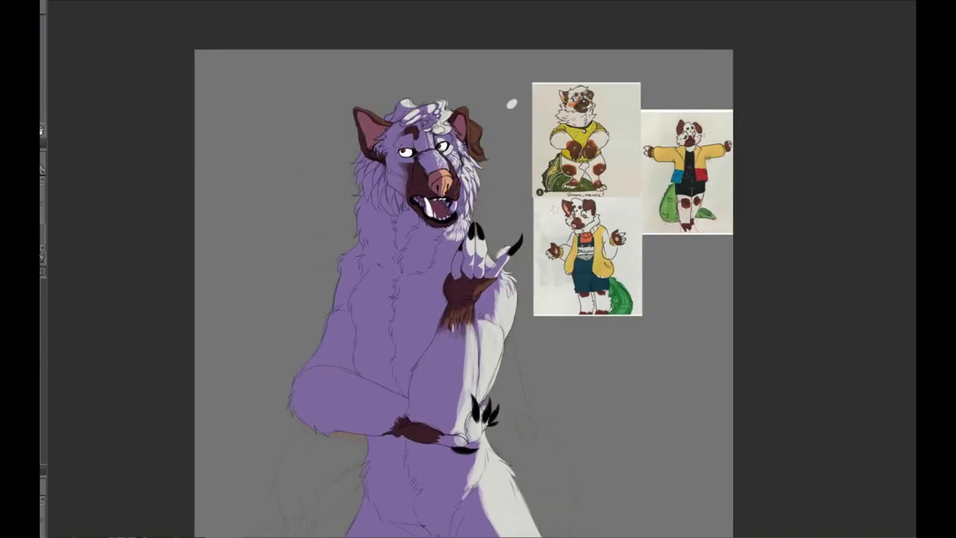
Dab soft lit fur patches on the chest below the jaw and try broad lit streaks down the raised forearm
scroll(515, 104, "up", 5)
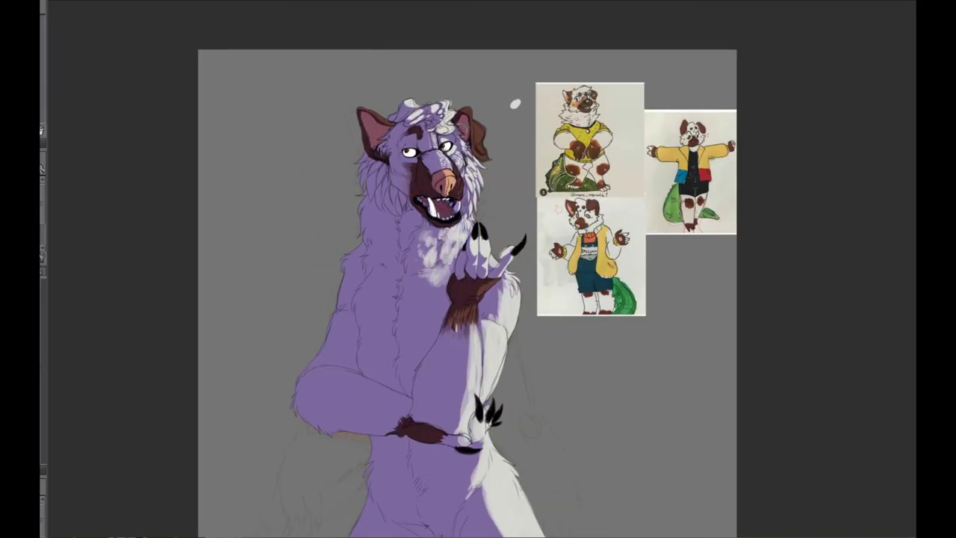
scroll(733, 157, "down", 5)
left_click_drag(448, 208, 469, 296)
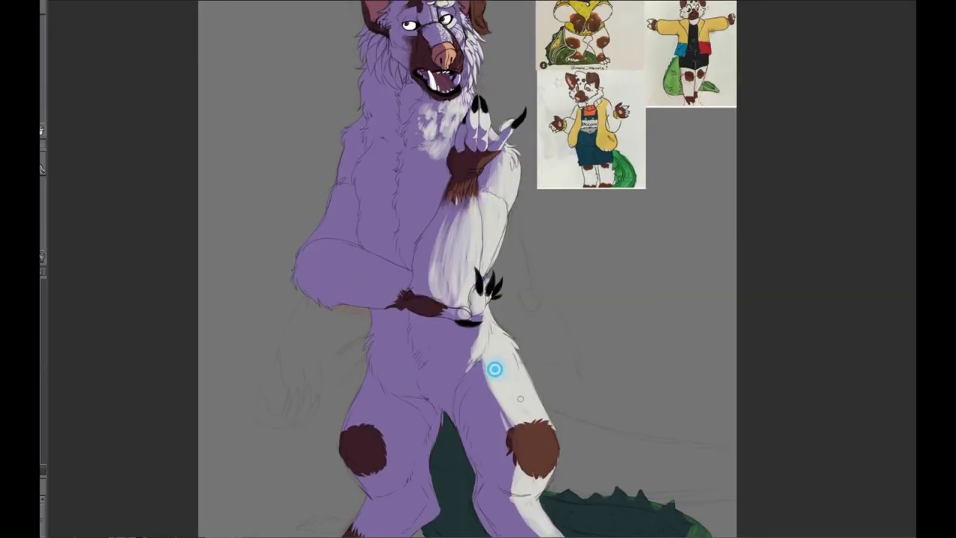
left_click_drag(495, 369, 502, 423)
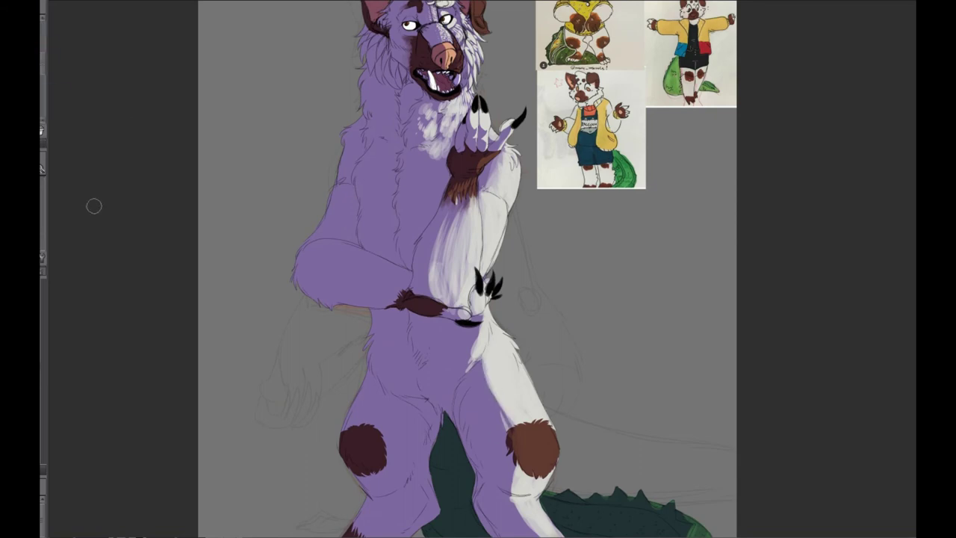
left_click_drag(478, 336, 500, 426)
left_click_drag(493, 388, 523, 523)
scroll(420, 162, "up", 5)
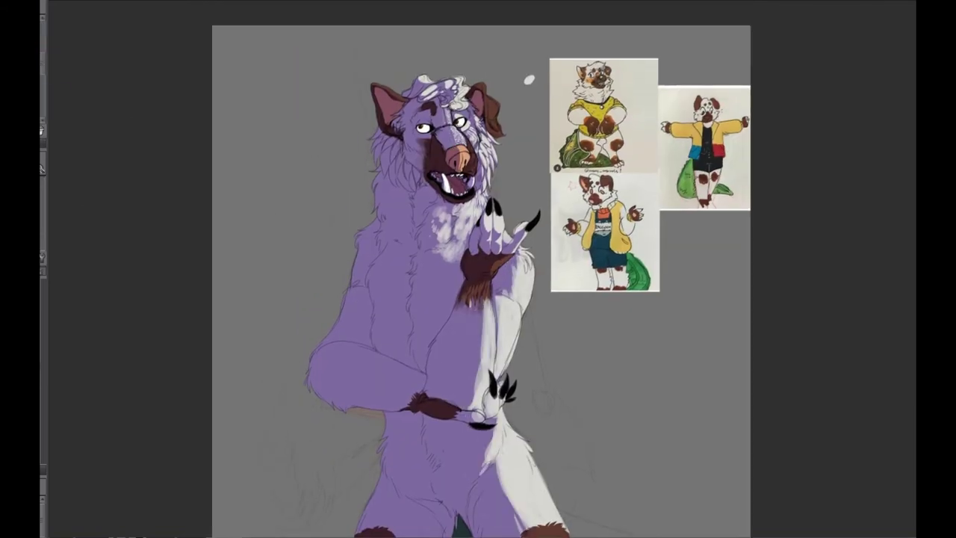
Darken both irises and shade the eye whites with a soft purple shadow beneath the upper lids
scroll(420, 162, "down", 3)
scroll(421, 162, "up", 5)
scroll(420, 162, "up", 5)
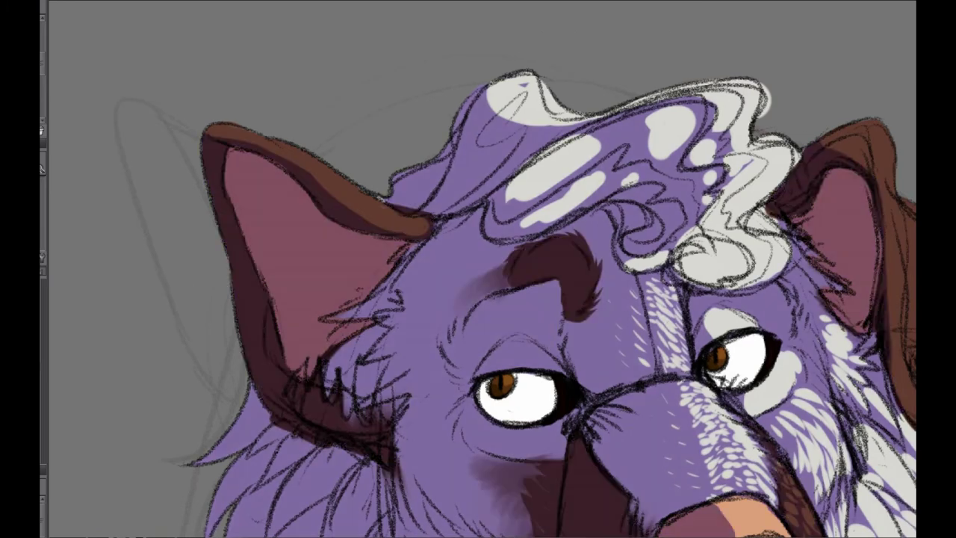
left_click(554, 364)
key("ctrl+z")
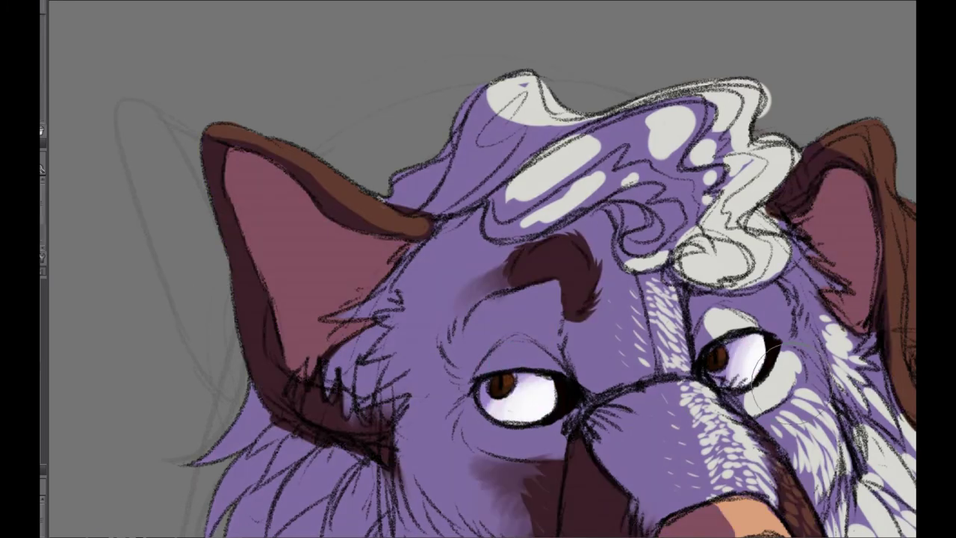
key("ctrl+minus")
scroll(601, 387, "up", 3)
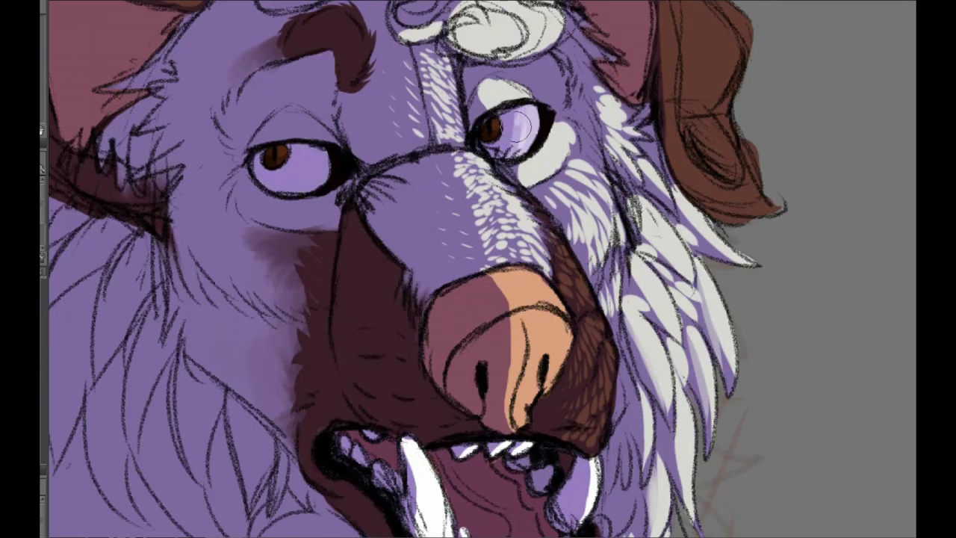
left_click_drag(497, 123, 534, 142)
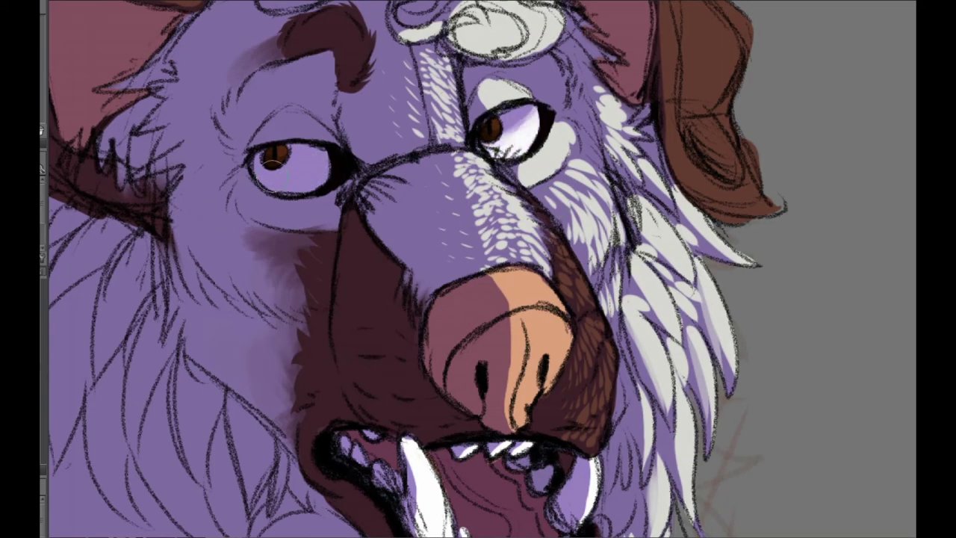
left_click_drag(269, 168, 333, 170)
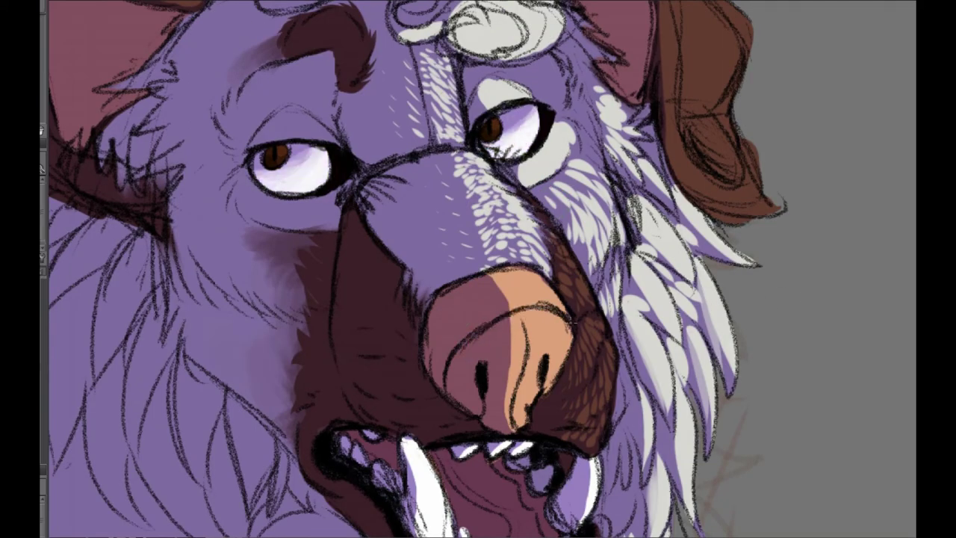
left_click(552, 340)
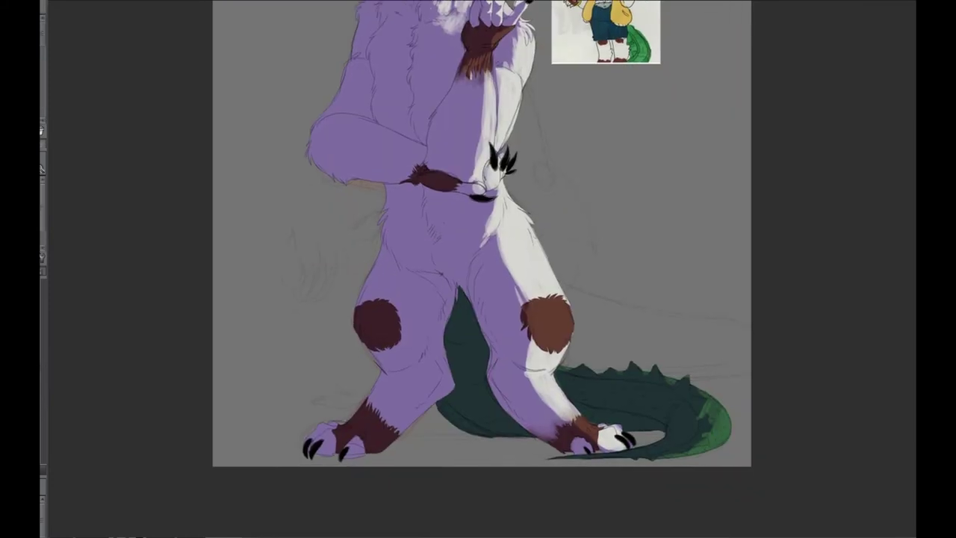
Try bright green highlights along the tail's edge and brushed fur texture on the lit leg and knee patch
scroll(482, 234, "down", 1)
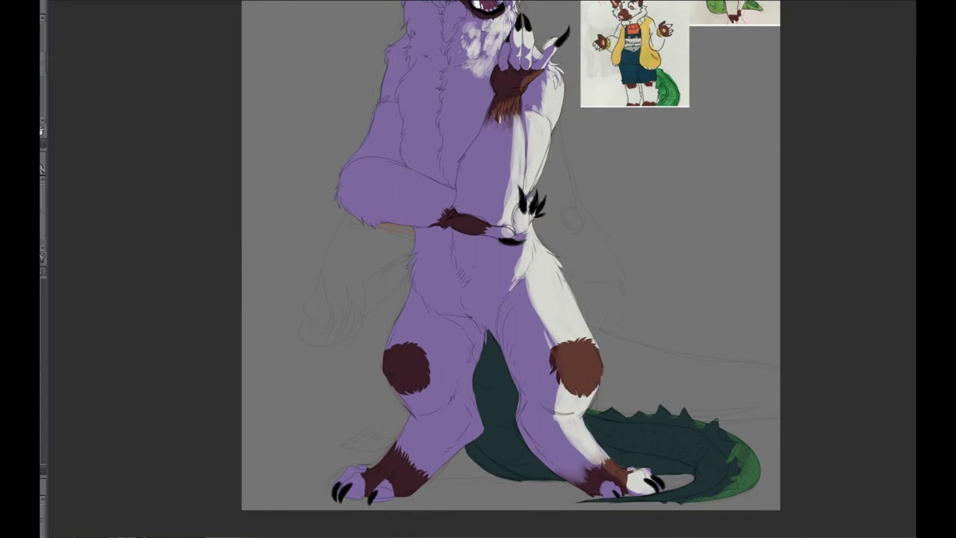
left_click_drag(569, 331, 460, 256)
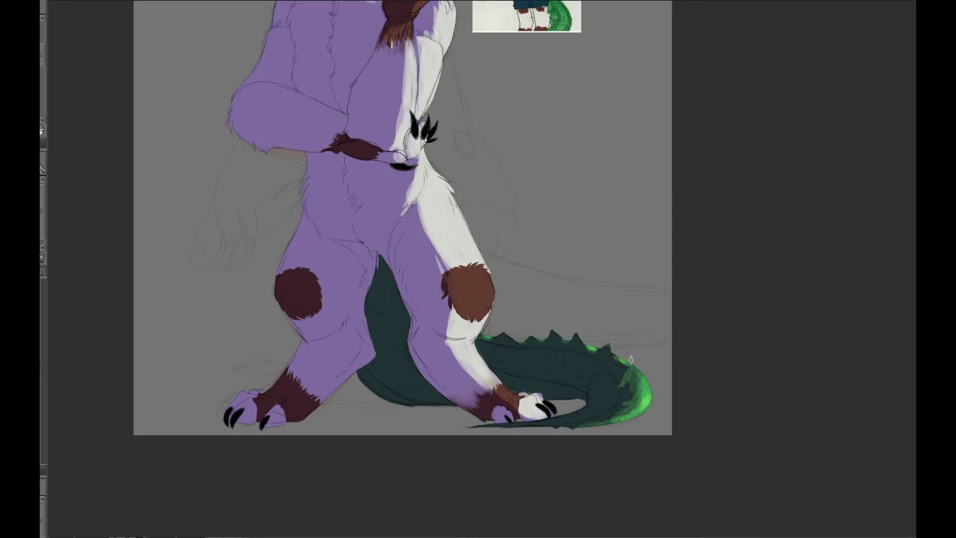
left_click_drag(631, 359, 668, 443)
left_click_drag(520, 370, 514, 355)
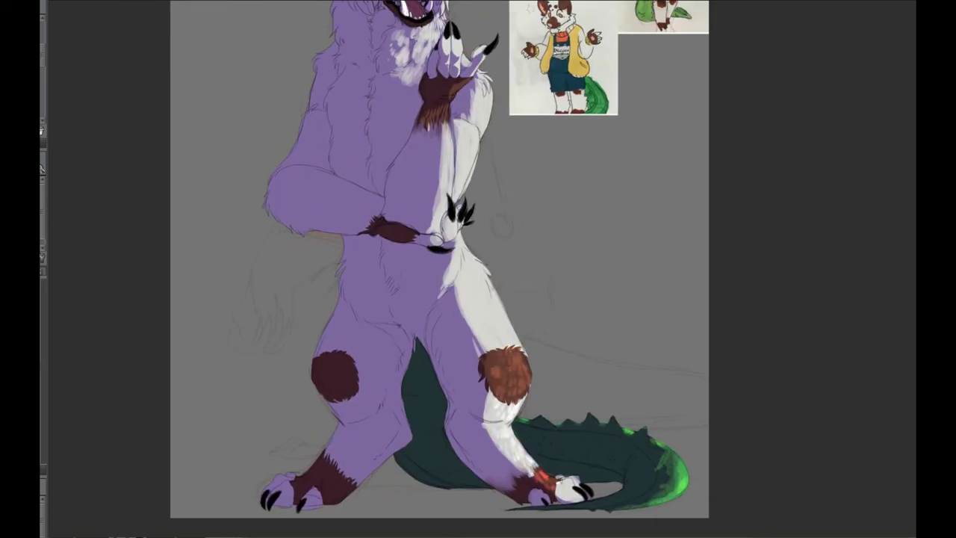
left_click_drag(478, 298, 489, 367)
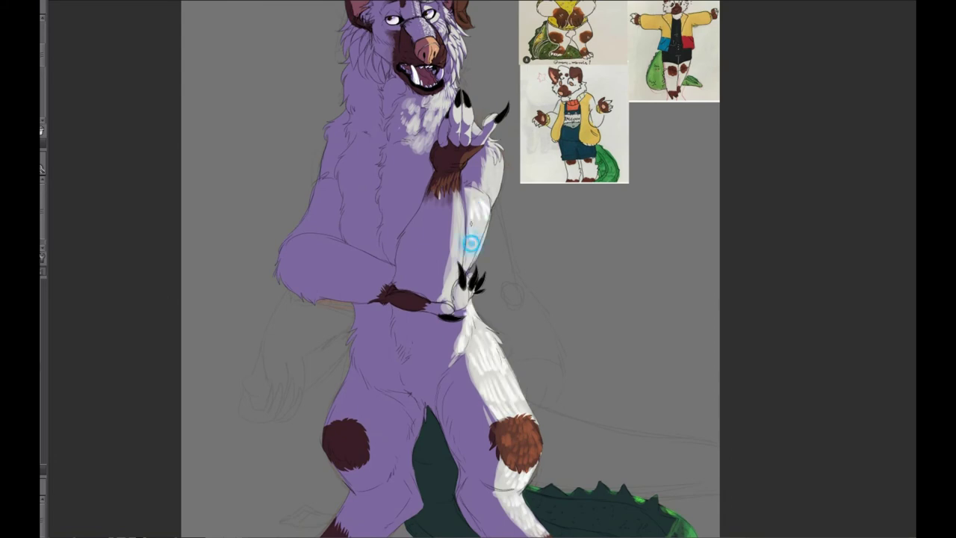
Hide the reference images and recolour the canvas background to black, trying dark grey and dark green on the way
left_click_drag(478, 299, 433, 369)
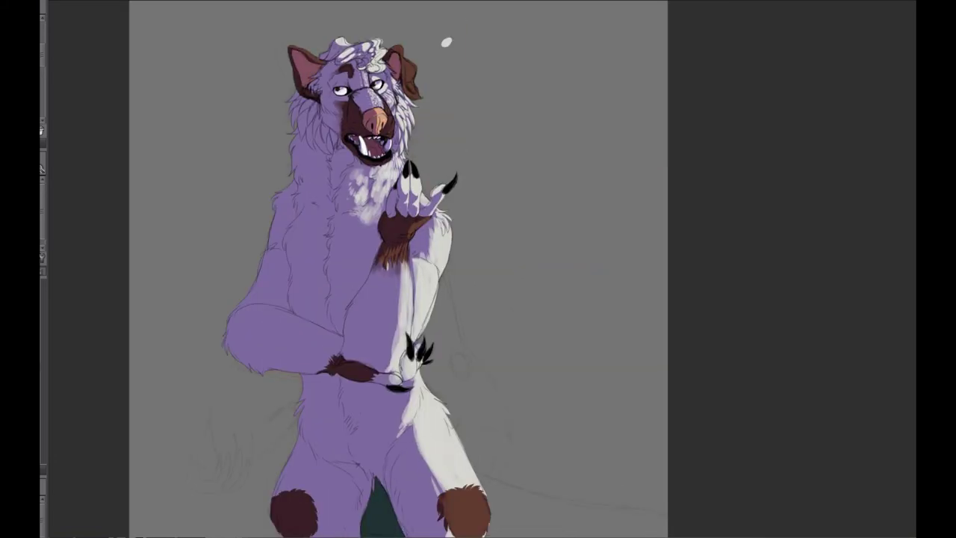
key("ctrl+0")
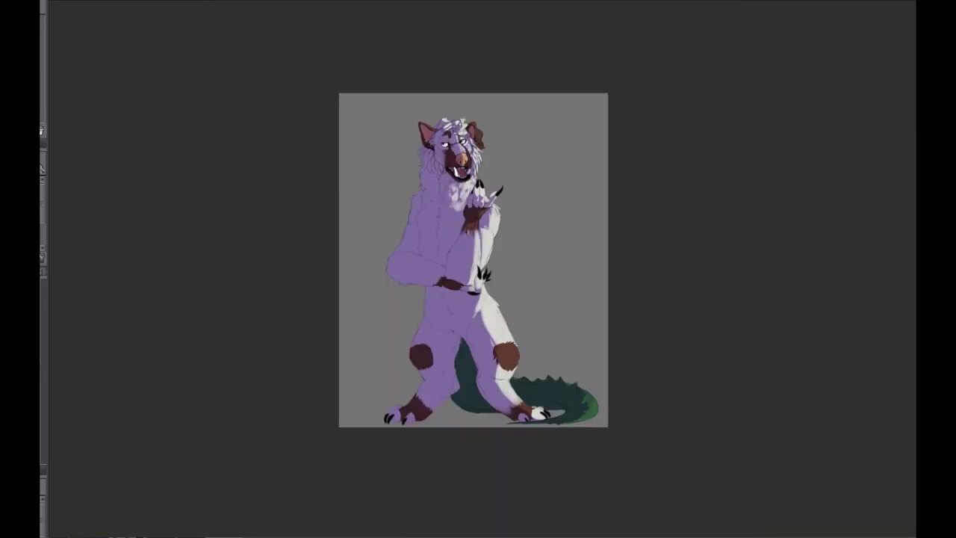
key("ctrl+plus")
key("ctrl+0")
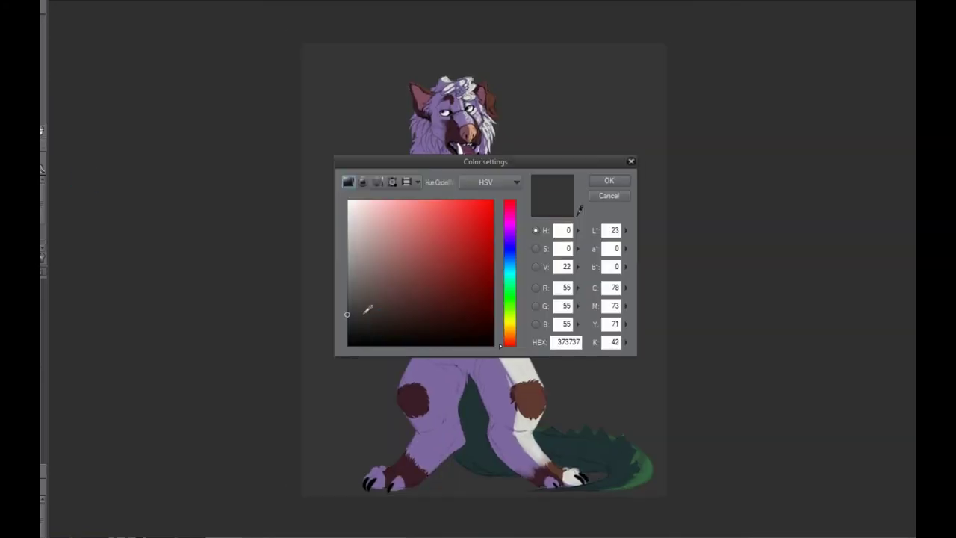
left_click(608, 179)
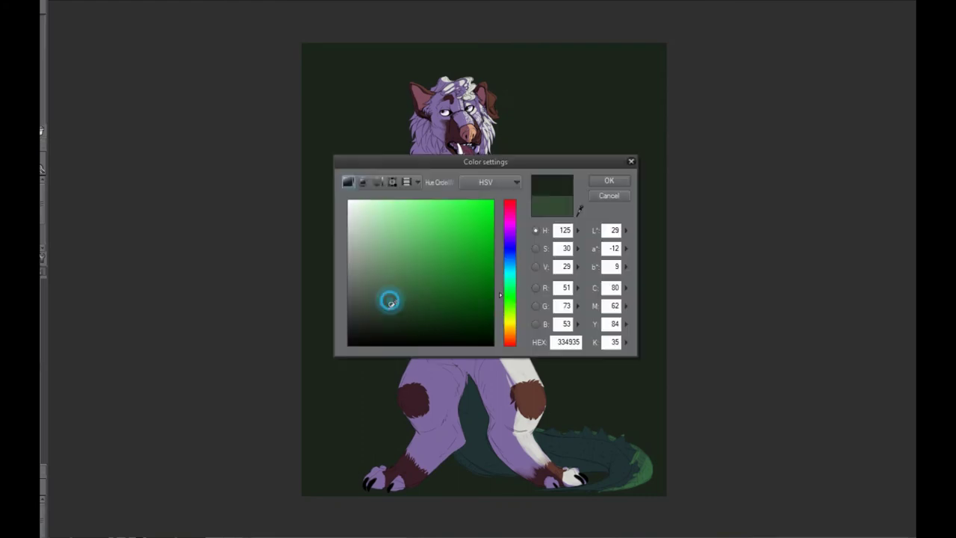
left_click(608, 180)
left_click(609, 180)
left_click(608, 180)
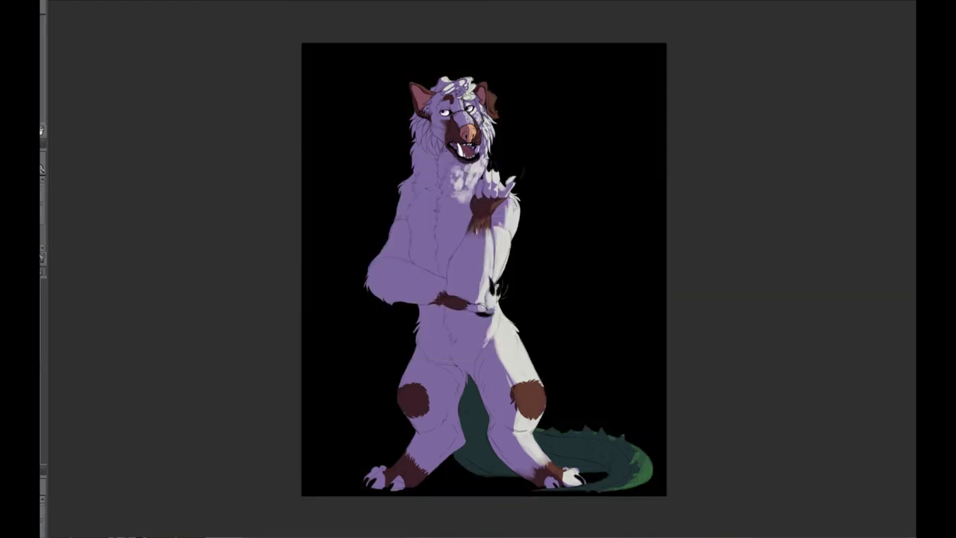
Paint a large light-purple rounded glow in the upper-right corner of the background and soften its edge into the black
mouse_move(620, 264)
left_mouse_down()
mouse_move(675, 122)
mouse_move(657, 225)
left_mouse_up()
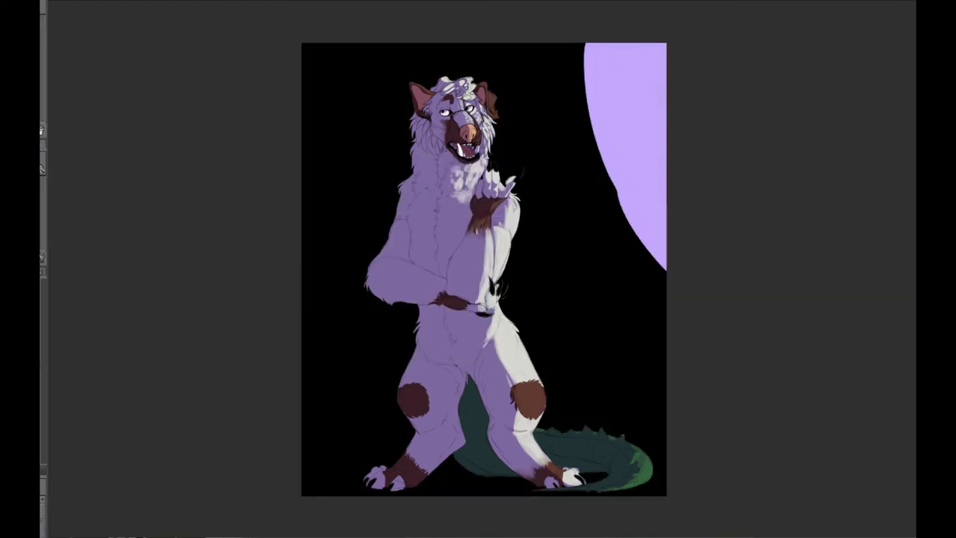
mouse_move(586, 127)
left_mouse_down()
mouse_move(584, 65)
mouse_move(570, 90)
mouse_move(627, 134)
mouse_move(623, 250)
left_mouse_up()
key("ctrl+z")
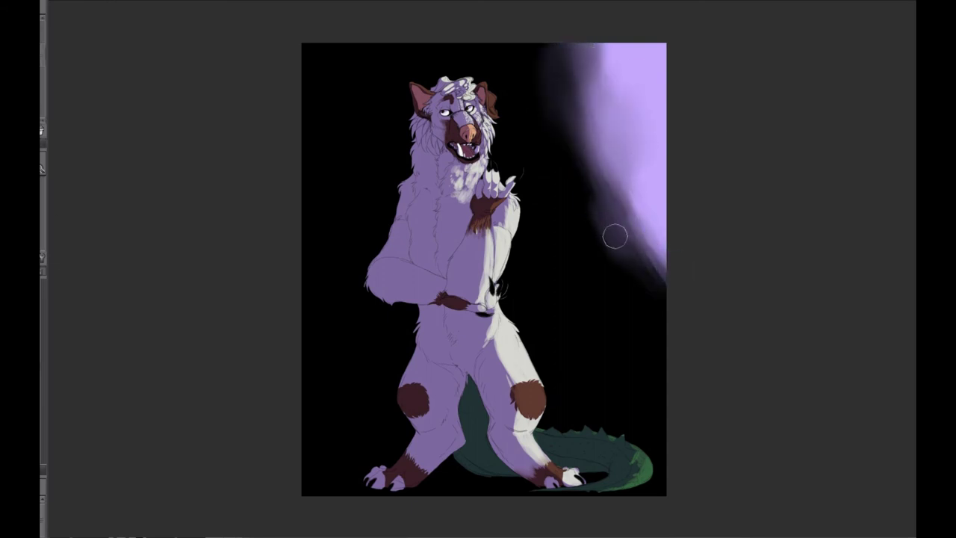
Check the blending brush's tip settings and smear the purple glow's edge further outward in curved, darkening bands
left_click(400, 196)
left_click(399, 194)
left_click(382, 206)
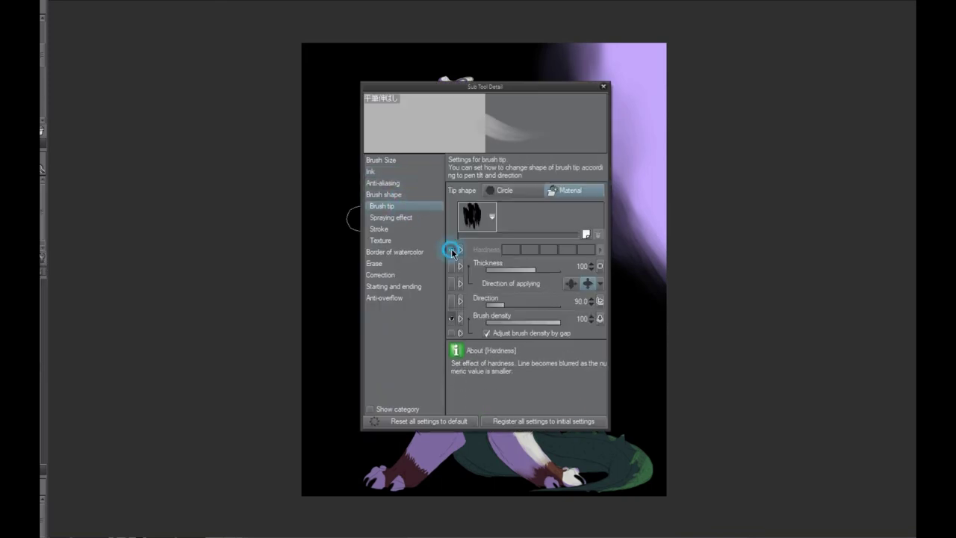
key("Escape")
mouse_move(574, 189)
left_mouse_down()
mouse_move(644, 306)
mouse_move(544, 59)
mouse_move(657, 314)
left_mouse_up()
mouse_move(538, 52)
left_mouse_down()
mouse_move(556, 148)
mouse_move(631, 306)
left_mouse_up()
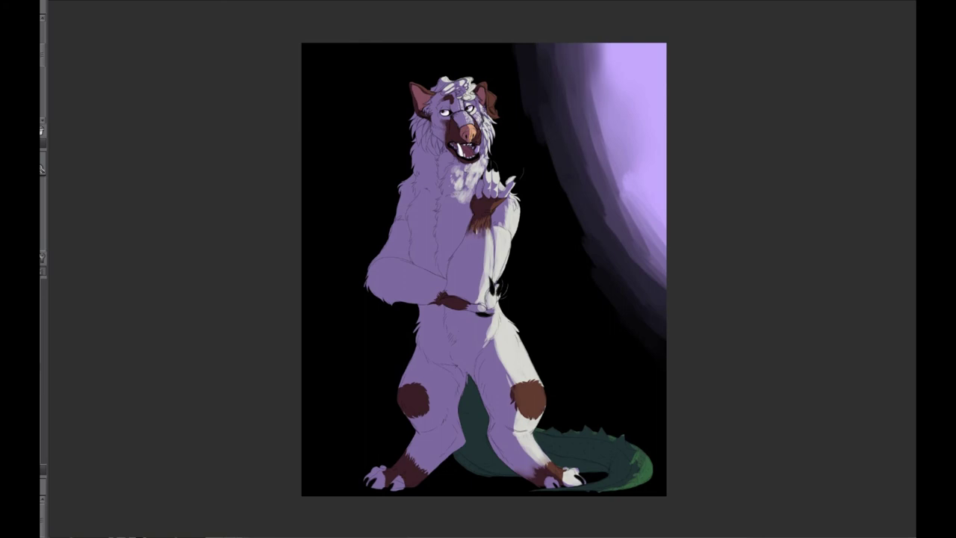
Lay a deep purple gradient shadow diagonally over the figure's near side, fading towards the glow, and pick a dark navy colour
left_click(295, 322)
left_click_drag(337, 419, 334, 463)
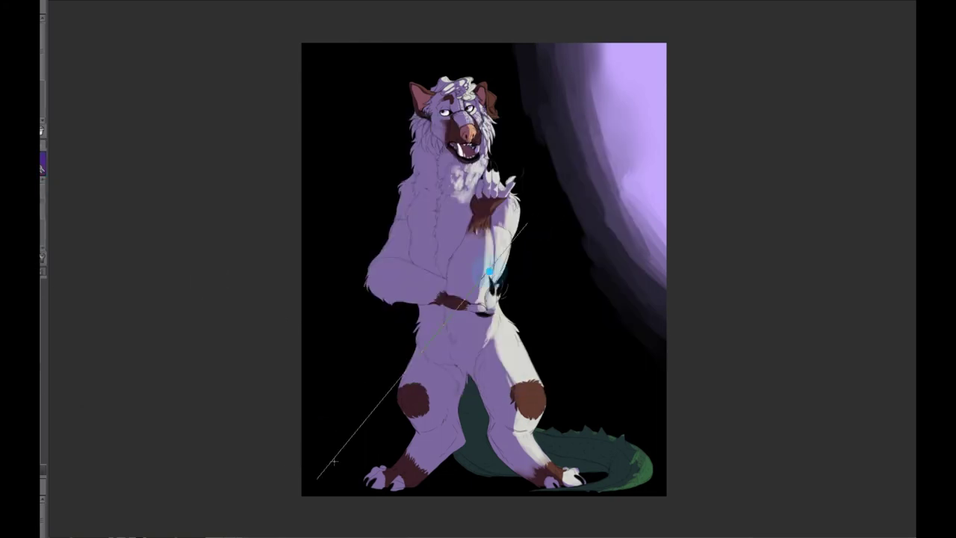
mouse_move(523, 153)
left_mouse_down()
mouse_move(406, 266)
mouse_move(408, 280)
left_mouse_up()
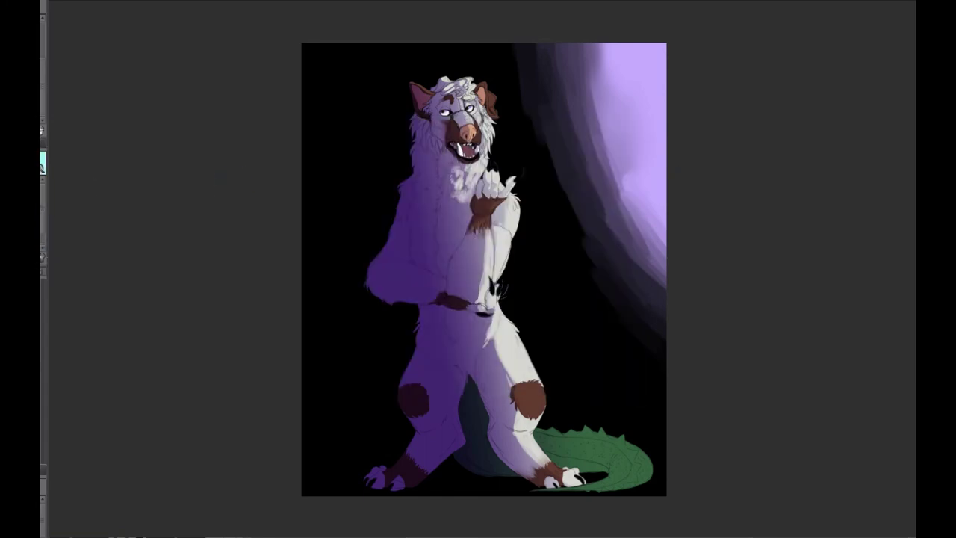
left_click(42, 165)
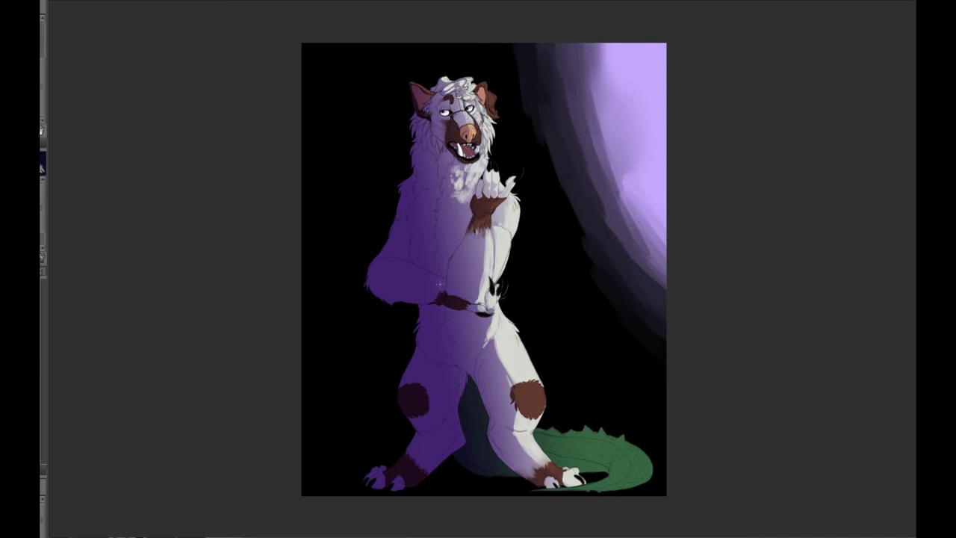